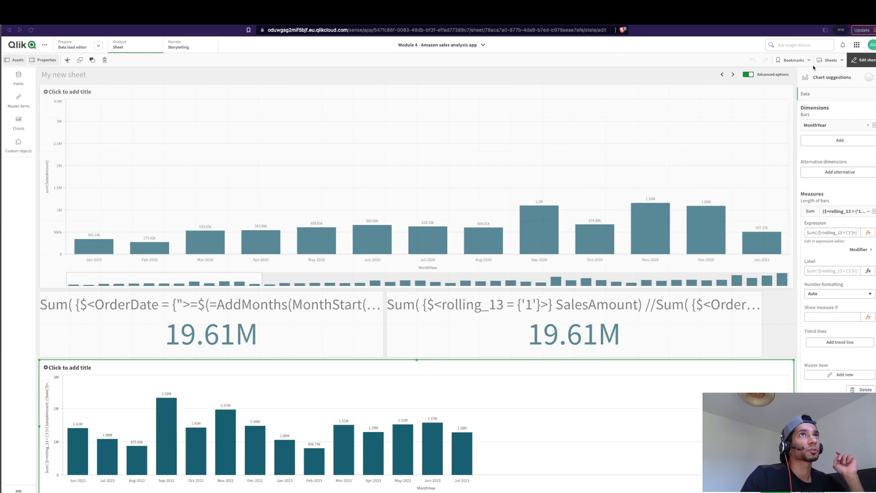
On My new sheet (2), add a bar chart with MonthYear dimension and Sum(SalesAmount) measure
left_click(733, 74)
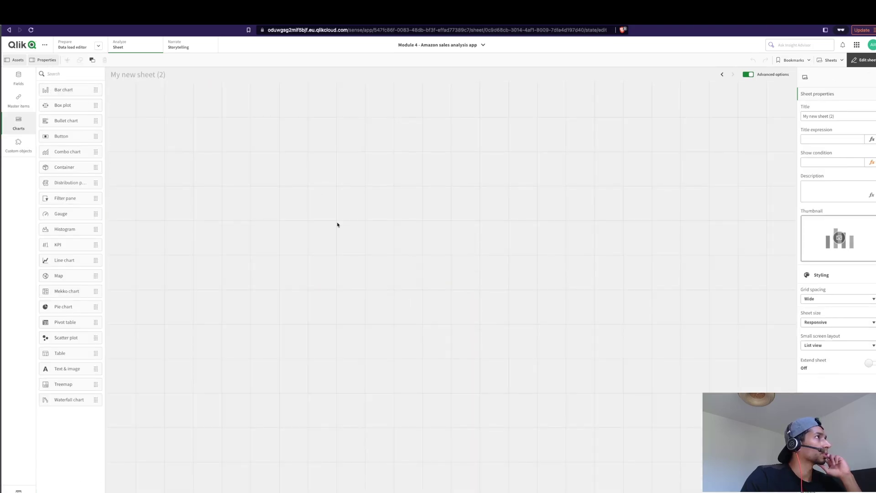
left_click_drag(337, 225, 337, 225)
left_click(281, 194)
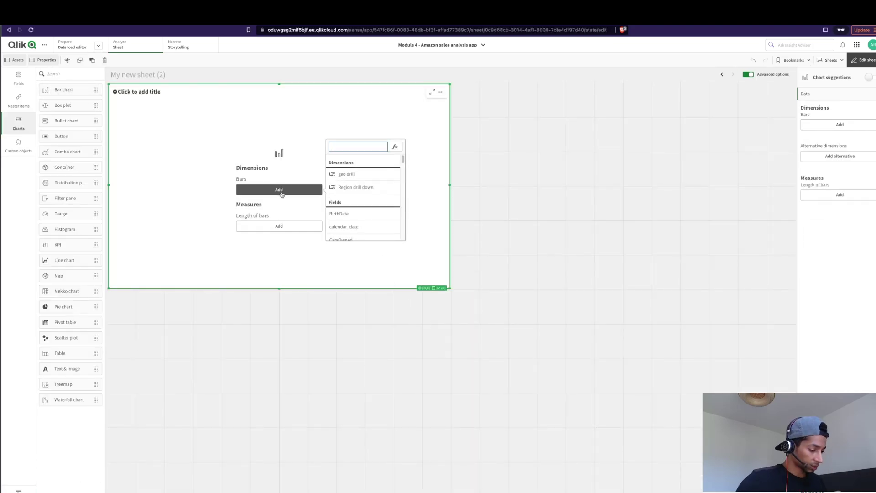
type("yea")
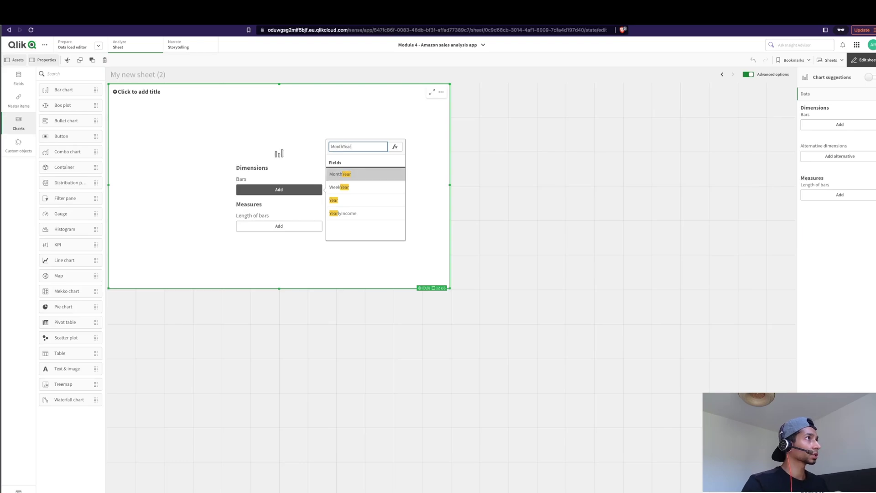
left_click(340, 174)
left_click(279, 225)
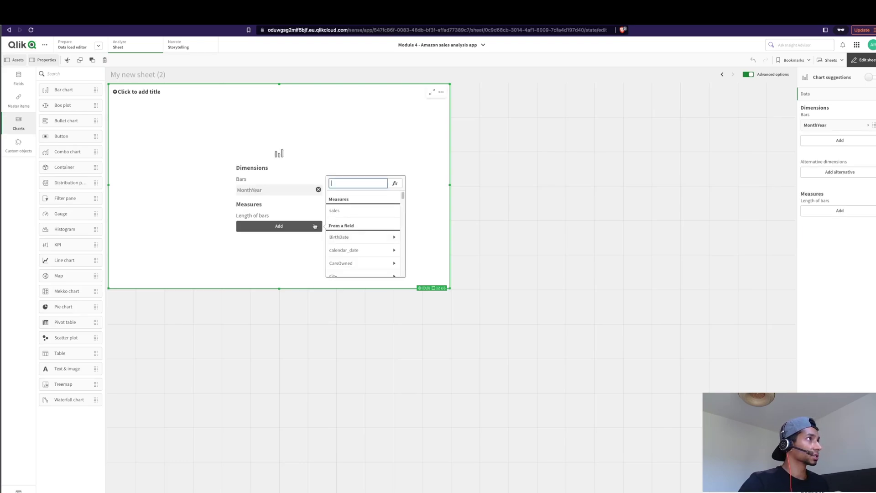
type("sal")
left_click(340, 237)
left_click(349, 214)
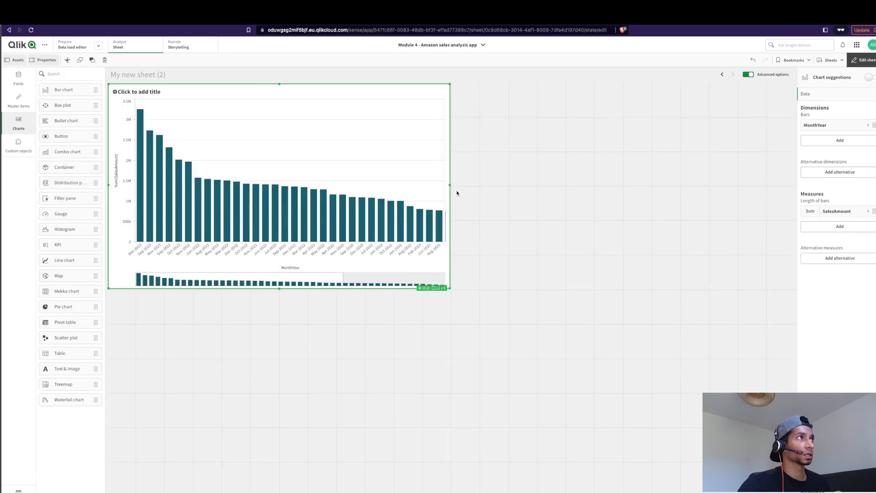
Widen the bar chart and move MonthYear to the top of the sorting order
left_click_drag(450, 185, 545, 185)
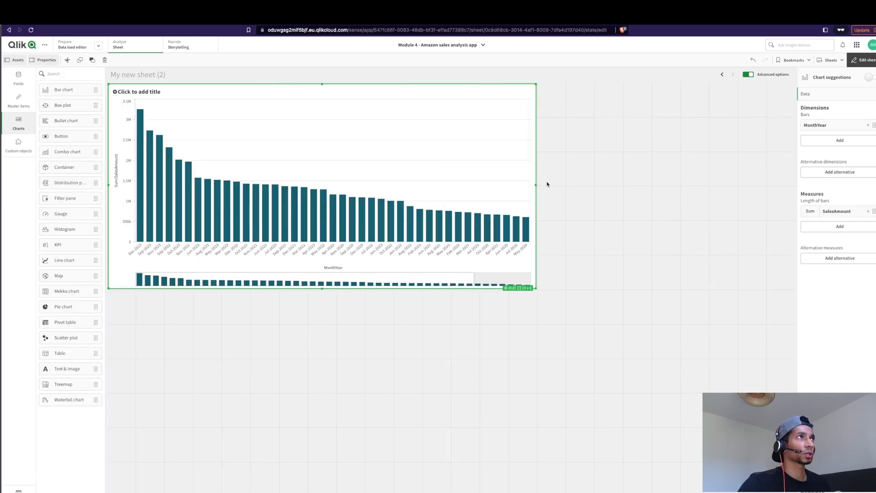
left_click(855, 213)
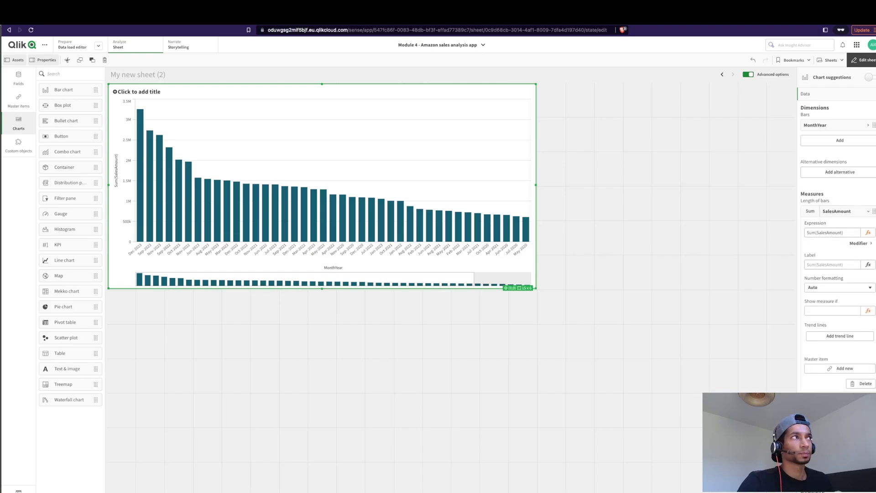
left_click(851, 166)
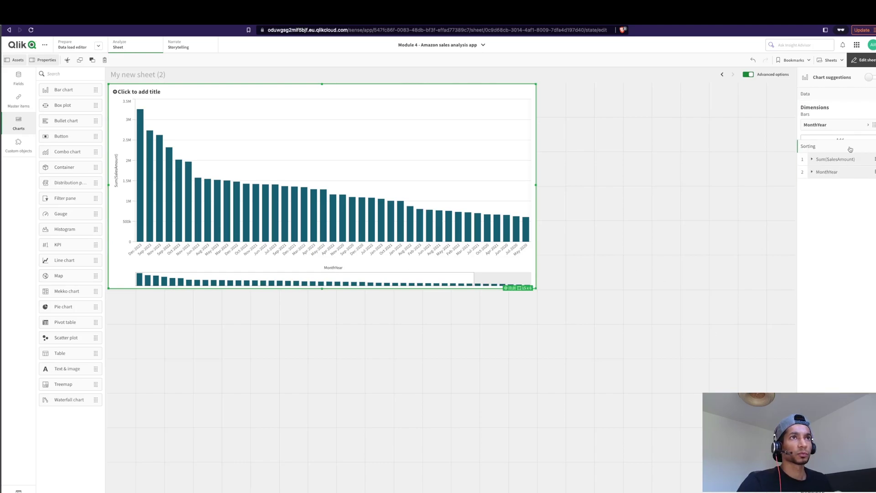
left_click_drag(871, 120, 870, 120)
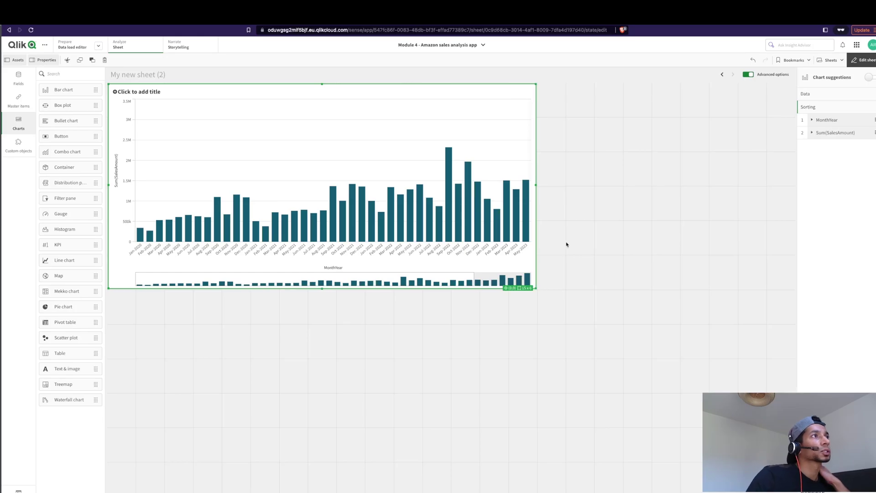
In the measure's expression editor, add a {<OrderDate>} set modifier inside the Sum
left_click(816, 93)
left_click(868, 232)
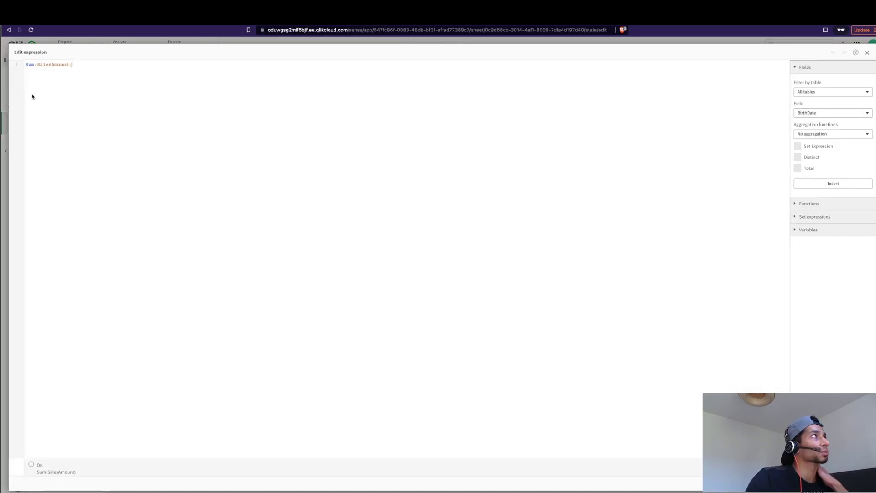
left_click(37, 65)
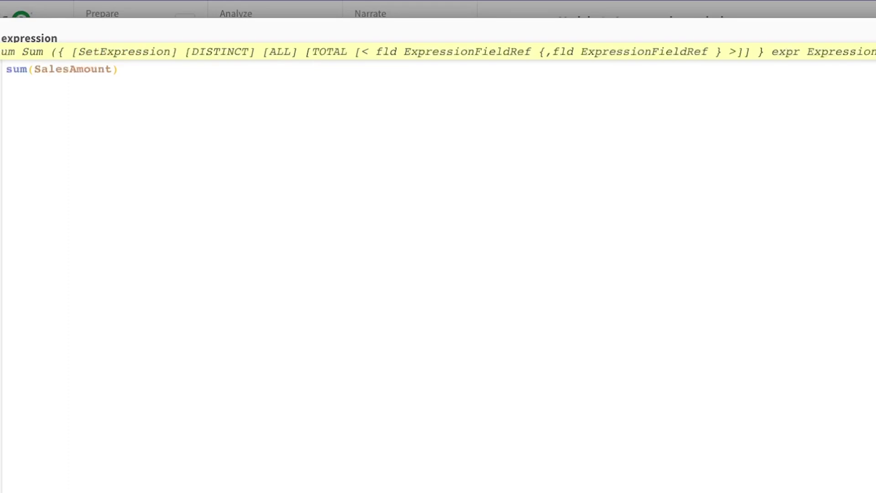
type("{}")
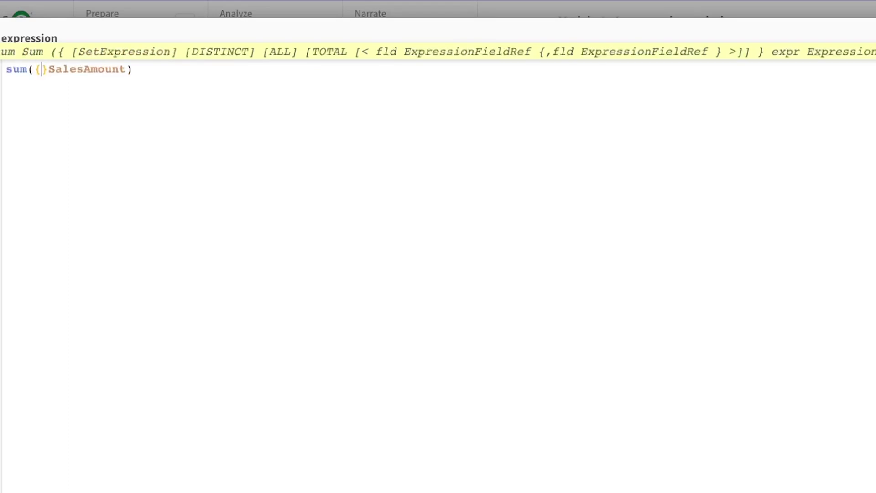
type("<>")
key("Left")
key("Left")
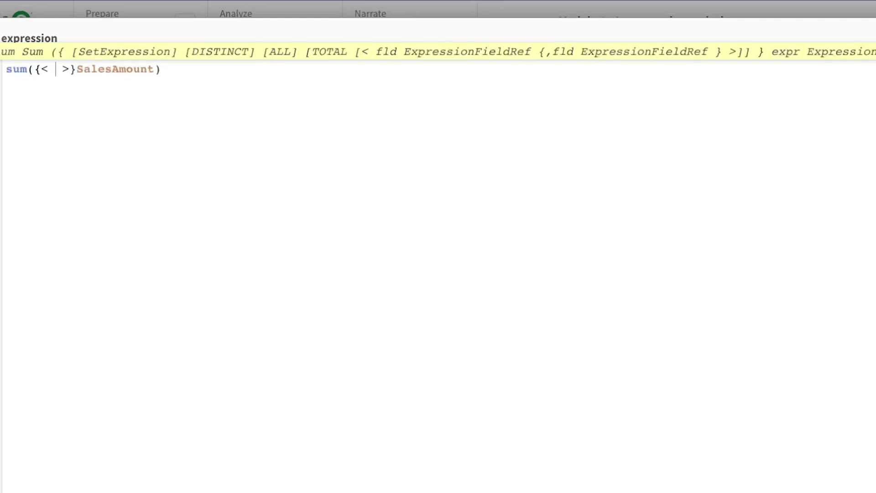
type("ord")
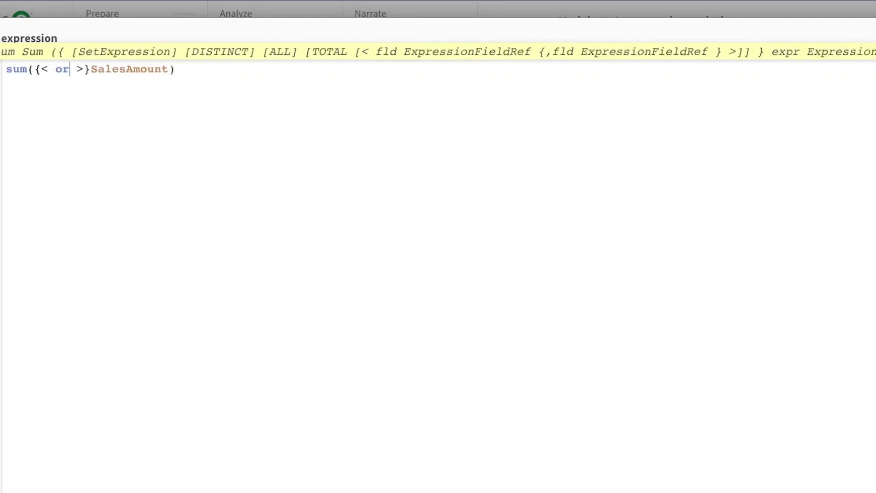
type("er")
key("Down")
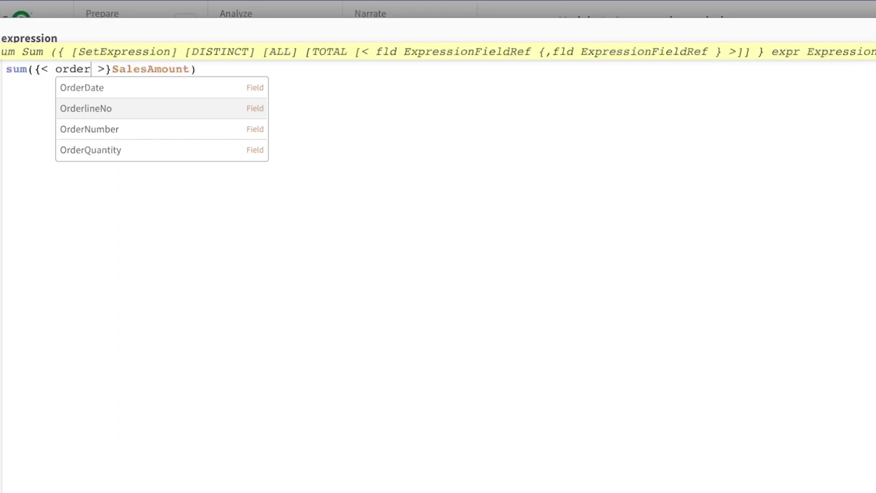
key("Up")
key("Return")
Give OrderDate the value set {">=(=Monthstart(today())"}
type("= ")
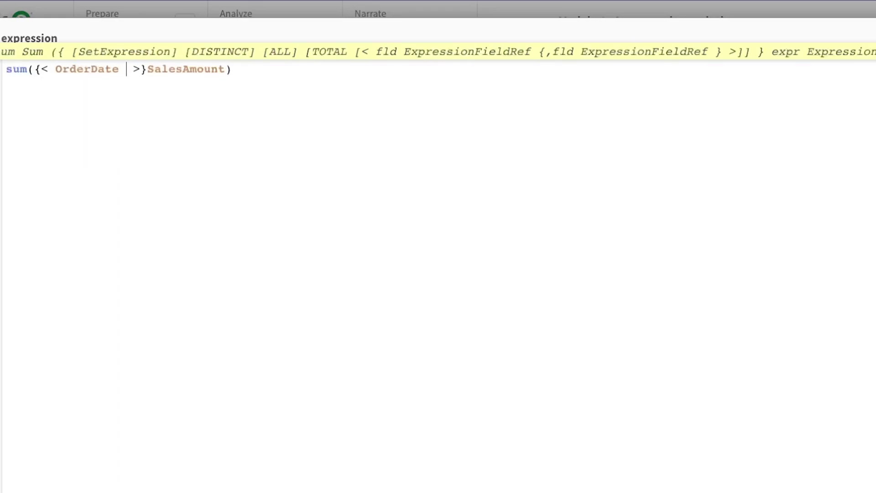
type("{}")
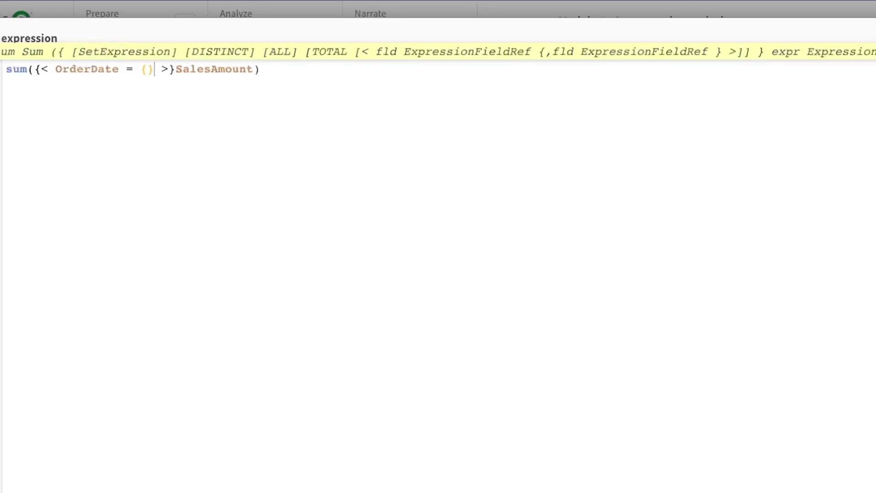
key("Left")
type("\"")
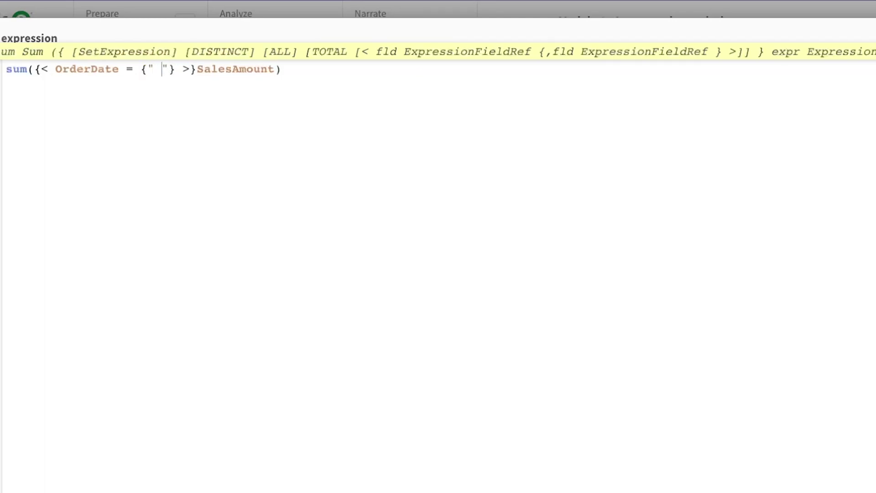
key("Left")
type(">")
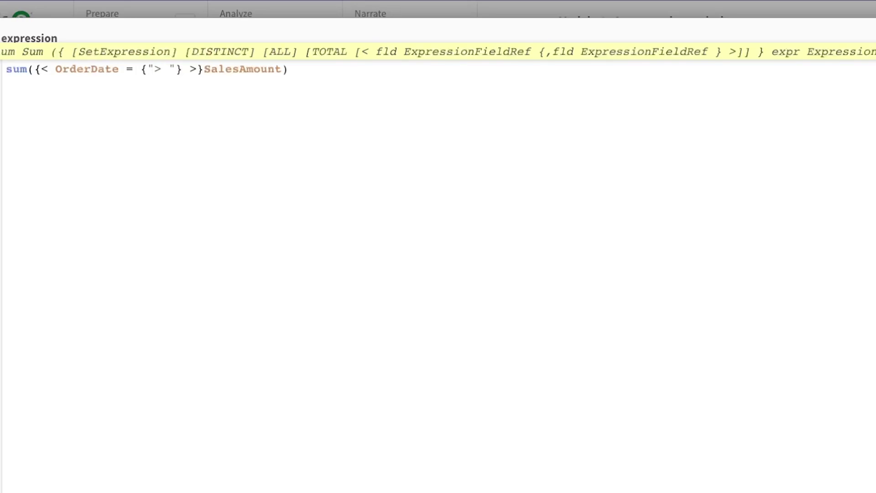
type("=(=today()")
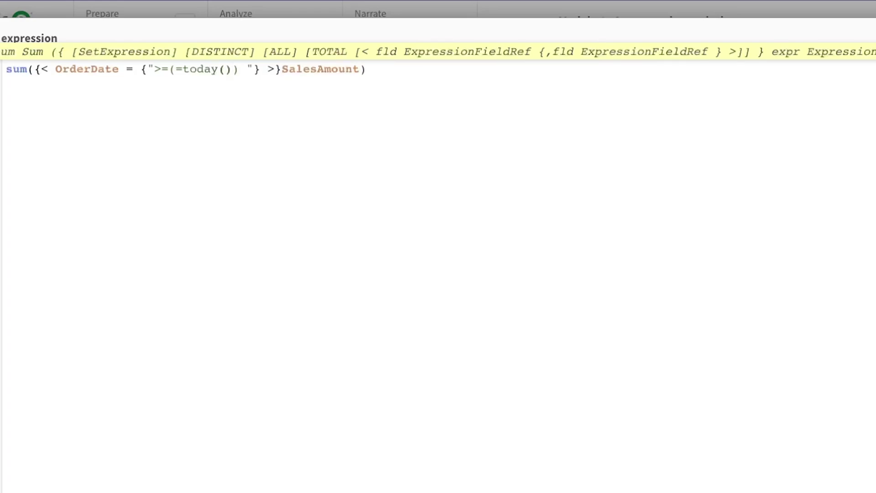
left_click(182, 68)
type("Monthstart(")
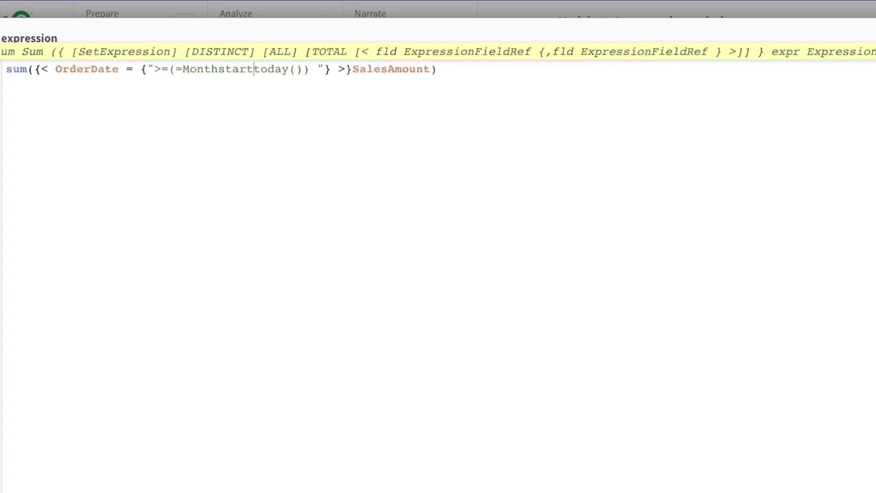
key("Right")
key("Right")
key("Right")
key("Right")
key("Right")
key("Right")
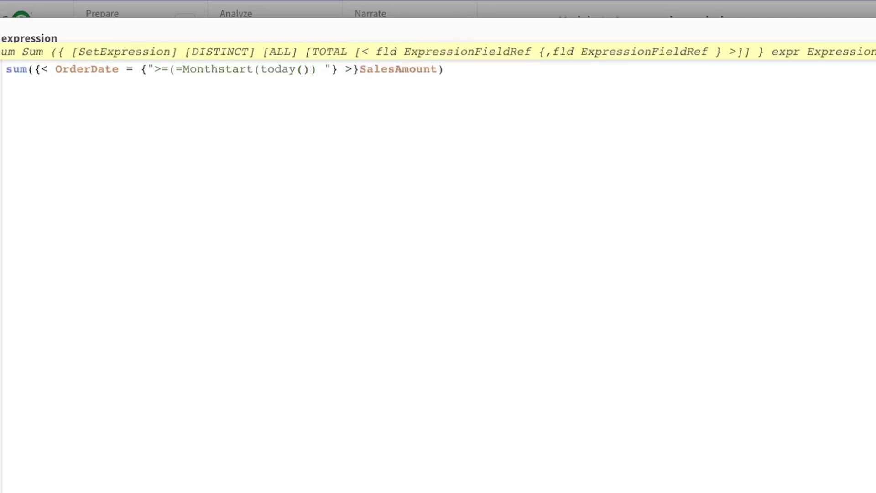
Wrap the start date as $(=Addmonths(Monthstart(today()),-13)) to go back 13 months
key("Left")
key("Left")
key("Left")
key("Left")
key("Left")
key("Left")
key("Left")
key("Left")
key("Left")
key("Left")
key("Left")
key("Left")
key("Left")
key("Left")
key("Left")
key("Left")
key("Left")
key("Left")
key("Left")
type("Add")
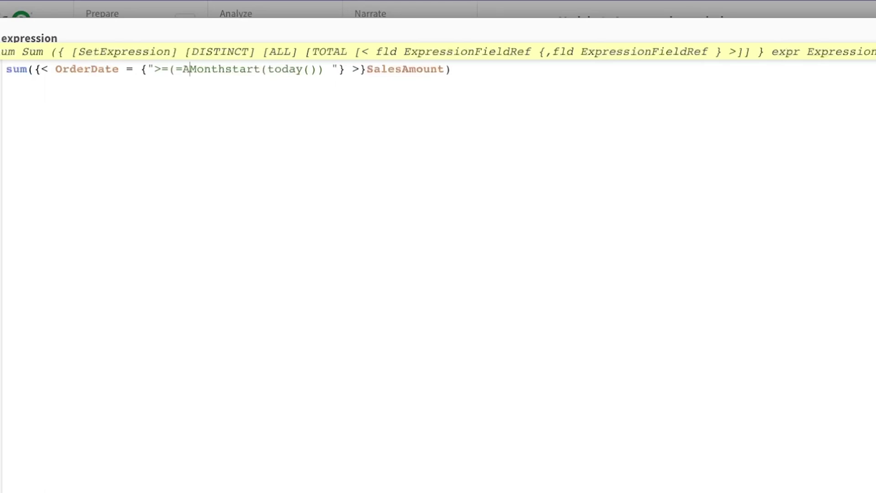
type("months(")
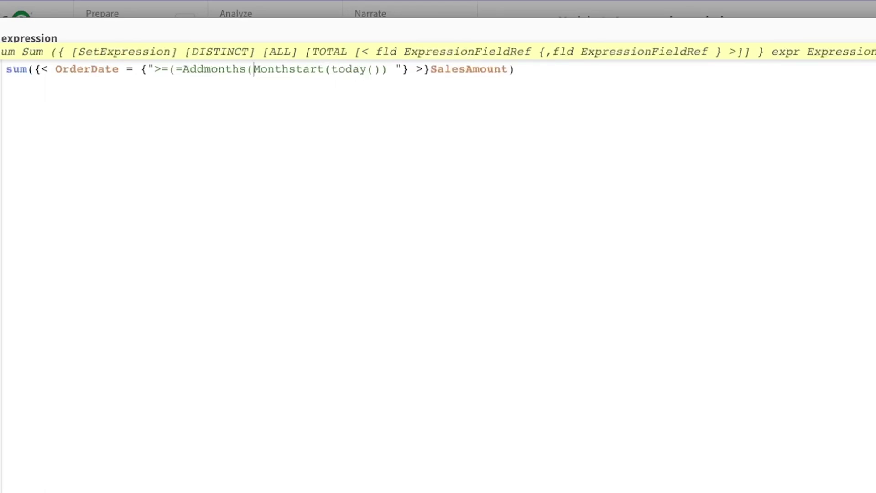
key("Right")
key("Right")
key("Right")
key("Right")
key("Right")
key("Right")
key("Right")
key("Right")
key("Right")
key("Right")
key("Right")
key("Right")
key("Right")
key("Right")
key("Right")
key("Right")
key("Right")
key("Right")
type(",13")
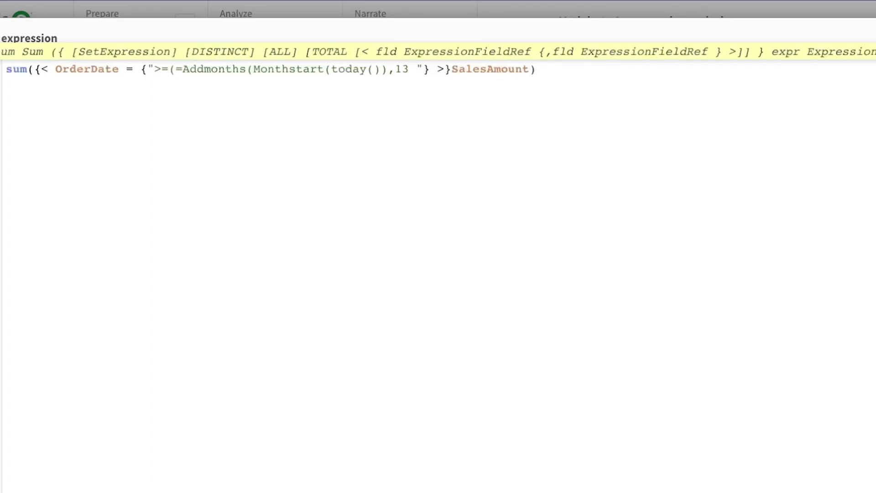
key("BackSpace")
key("BackSpace")
type("-13)")
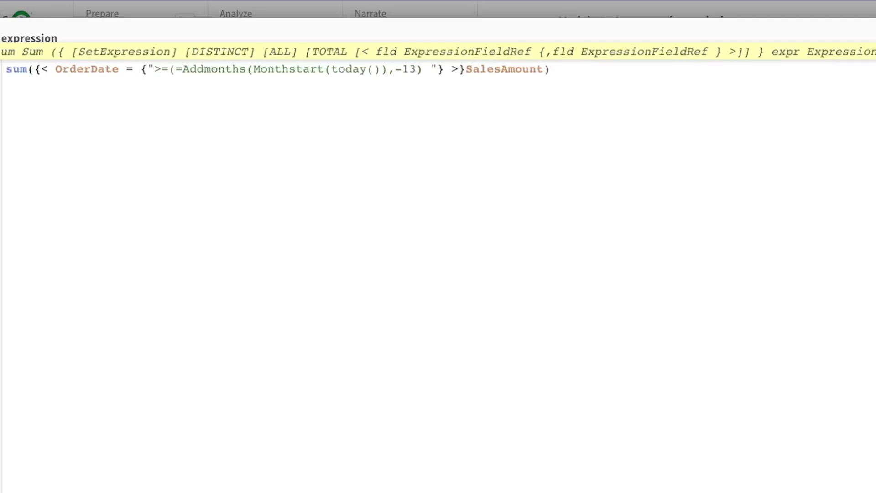
type(")")
key("Delete")
left_click(140, 69)
key("Right")
key("Right")
key("Right")
key("Right")
type("$")
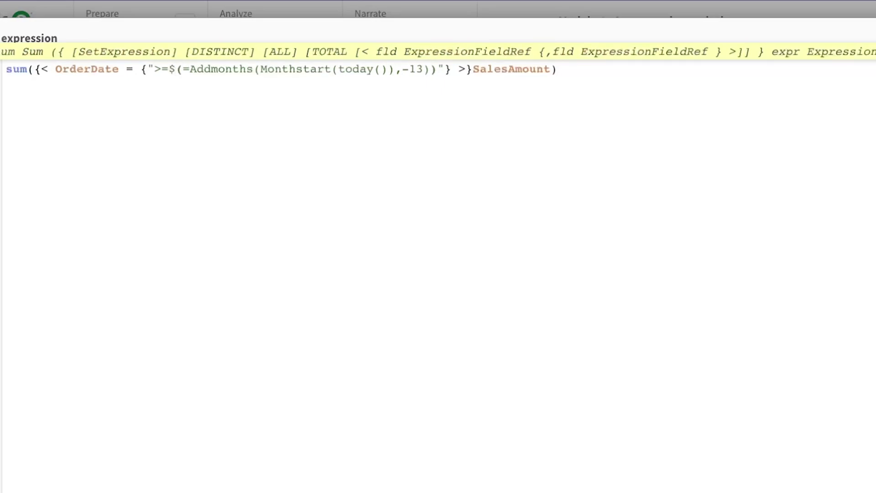
Highlight OrderDate, Addmonths, today, Monthstart and the -13 offset to explain the formula
double_click(94, 68)
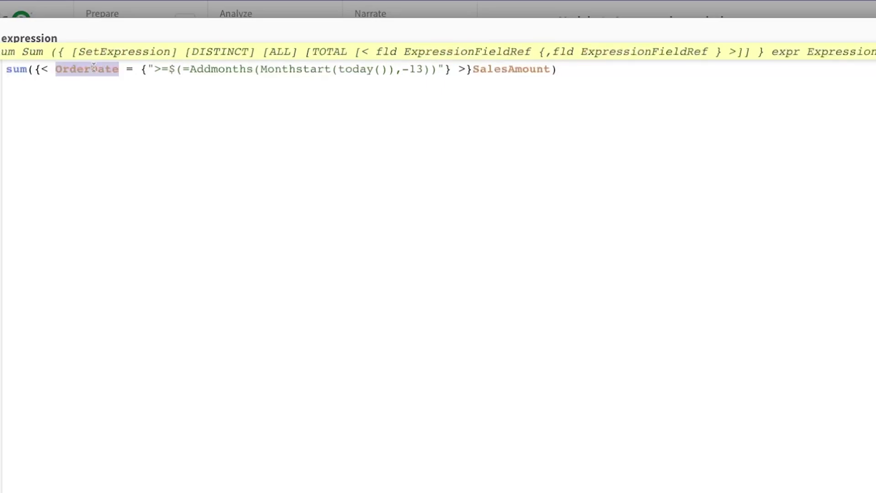
double_click(222, 68)
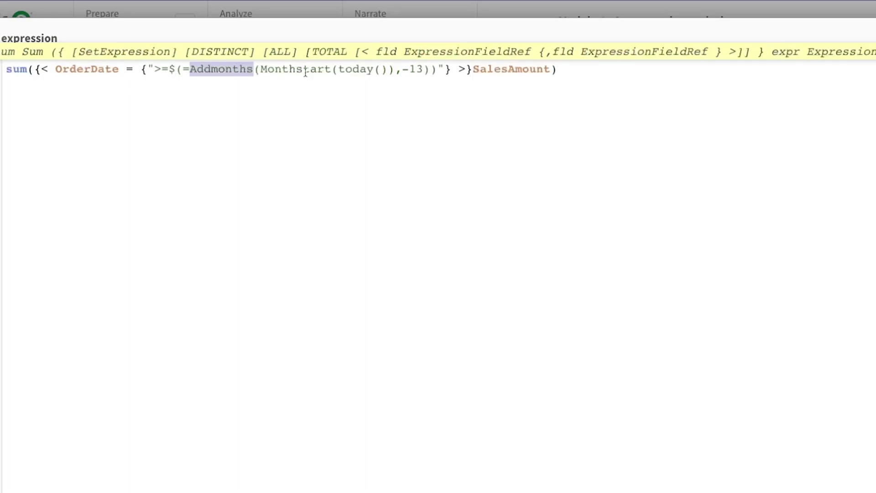
left_click(360, 69)
double_click(361, 69)
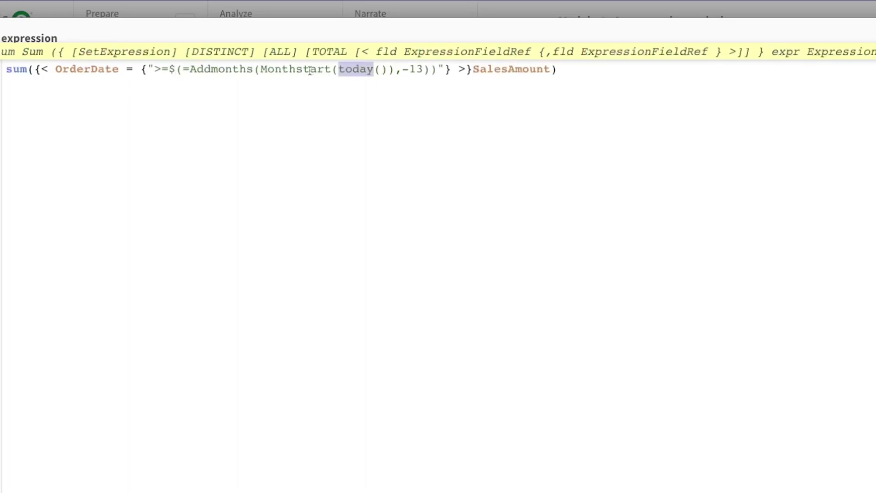
double_click(311, 70)
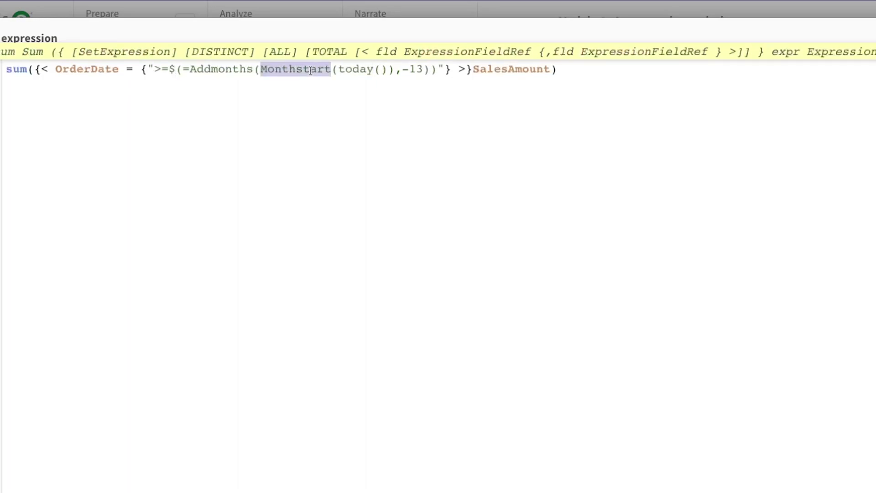
double_click(222, 68)
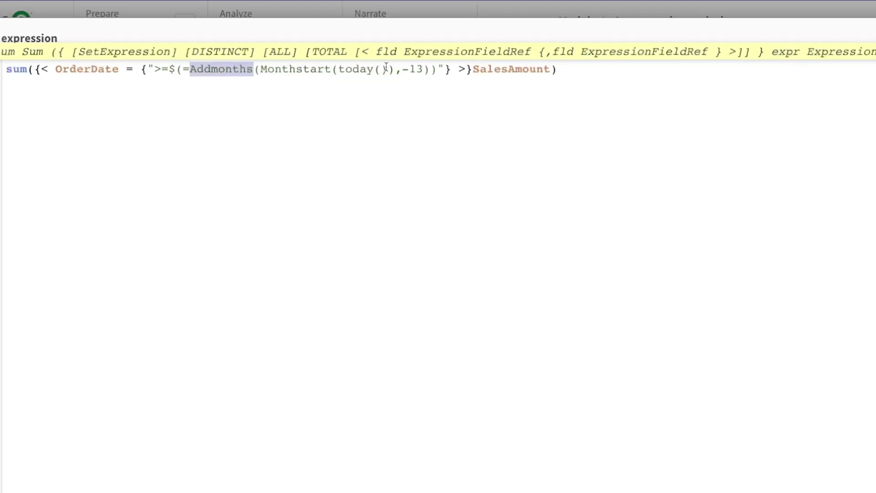
left_click_drag(423, 69, 417, 69)
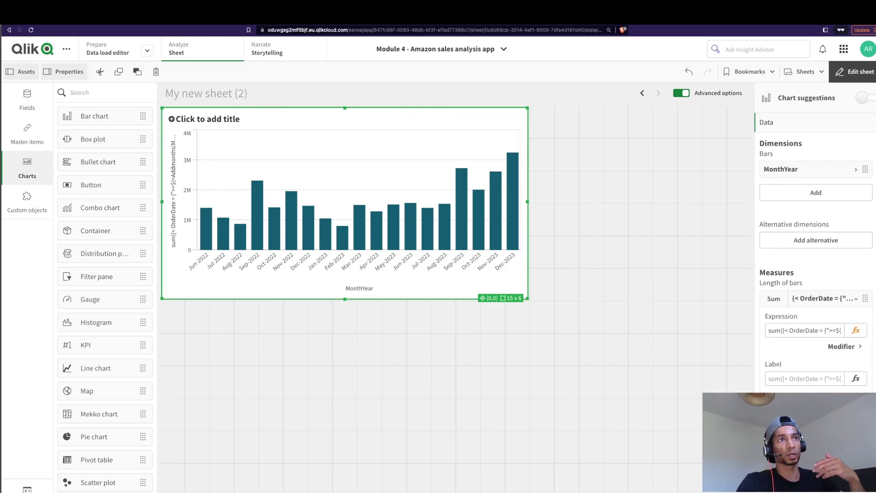
left_click(855, 330)
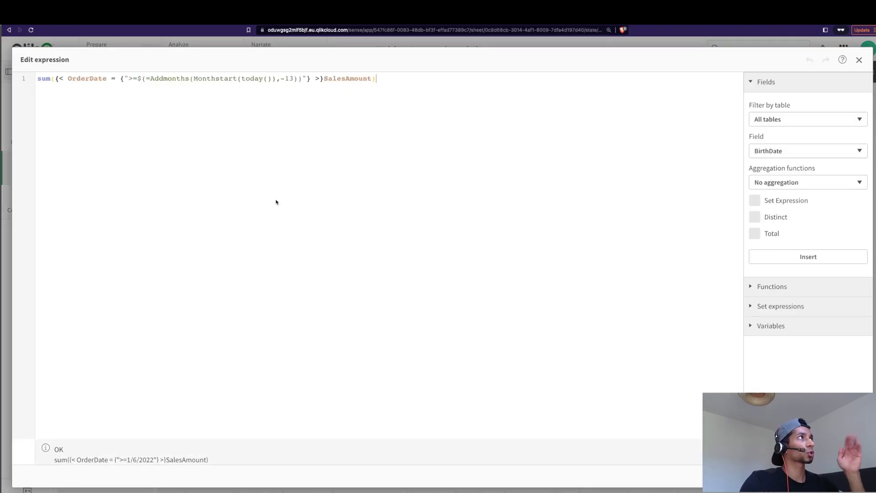
Add the upper bound <=$(=today()) after the -13 month offset in the OrderDate filter
left_click(301, 79)
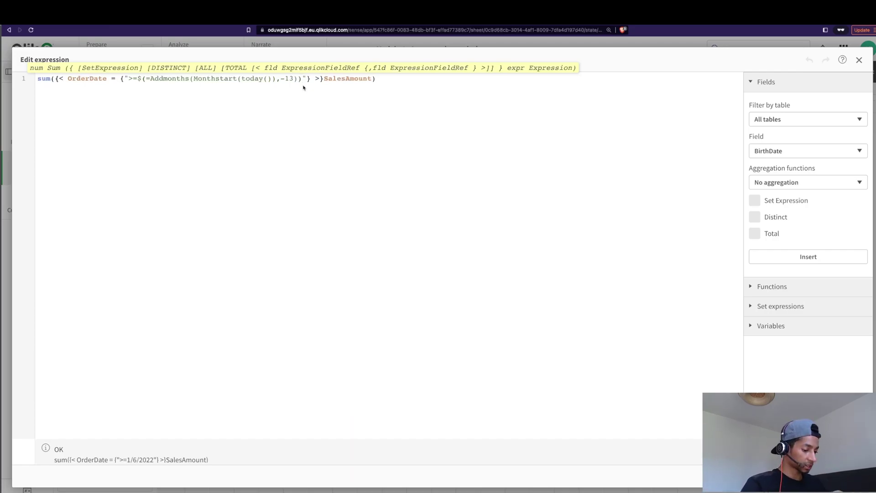
type("<=")
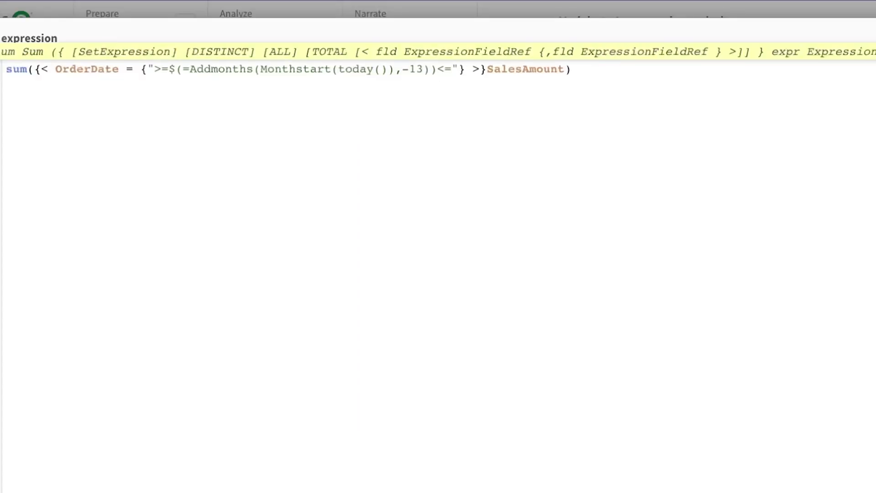
type("$")
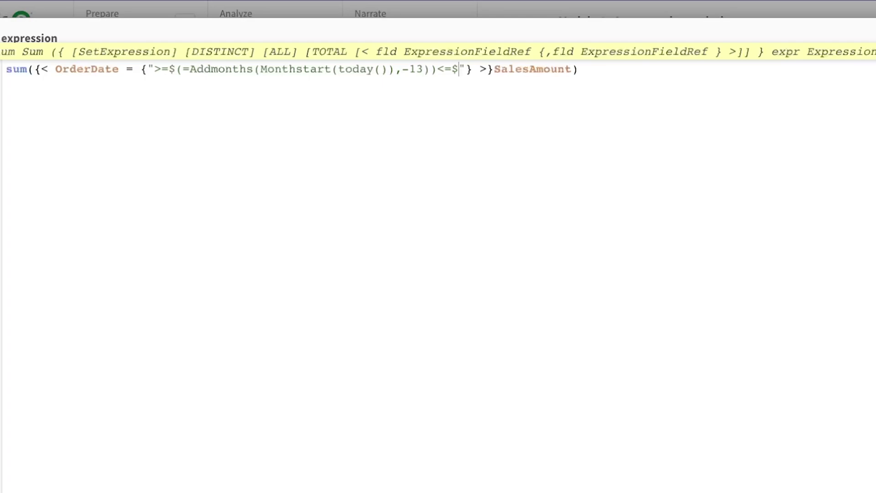
type("(=toda")
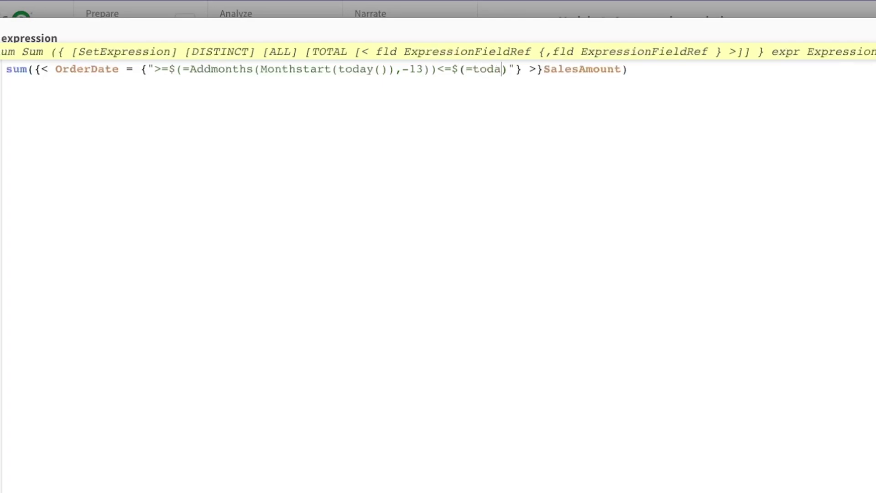
type("y()")
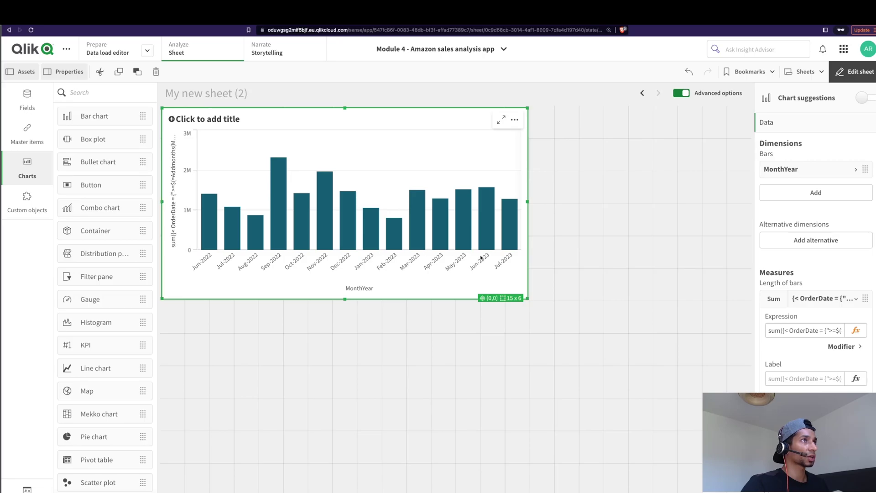
Enter sheet editing, compare QlikCheatsheet's 13-month AddMonths answer, then return to Qlik
left_click(861, 72)
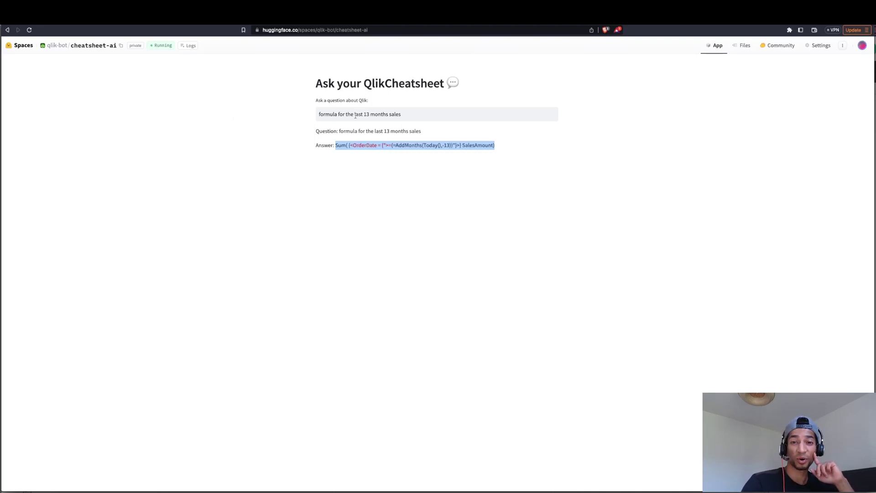
left_click(168, 28)
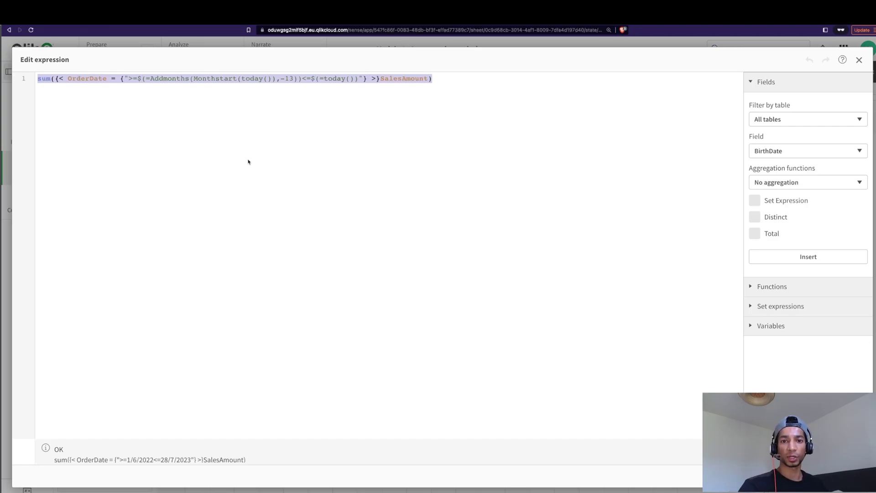
Apply the capped OrderDate formula and collapse the Sum measure's details
left_click(849, 476)
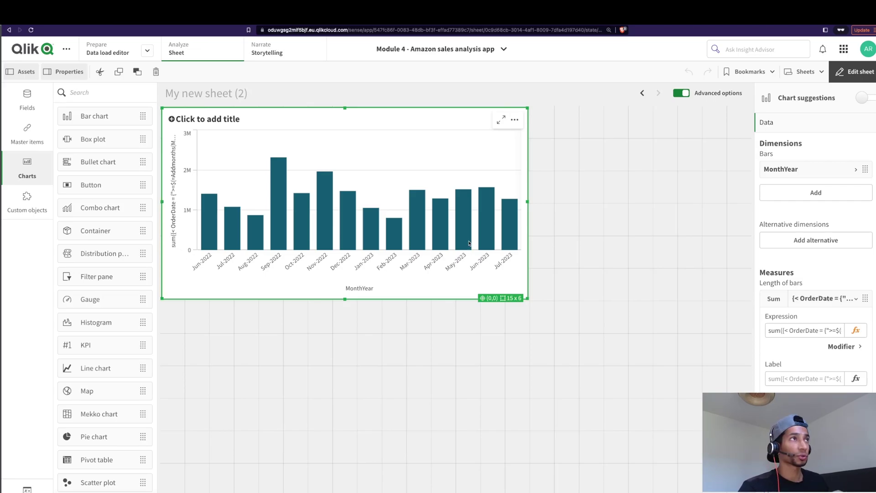
left_click(851, 300)
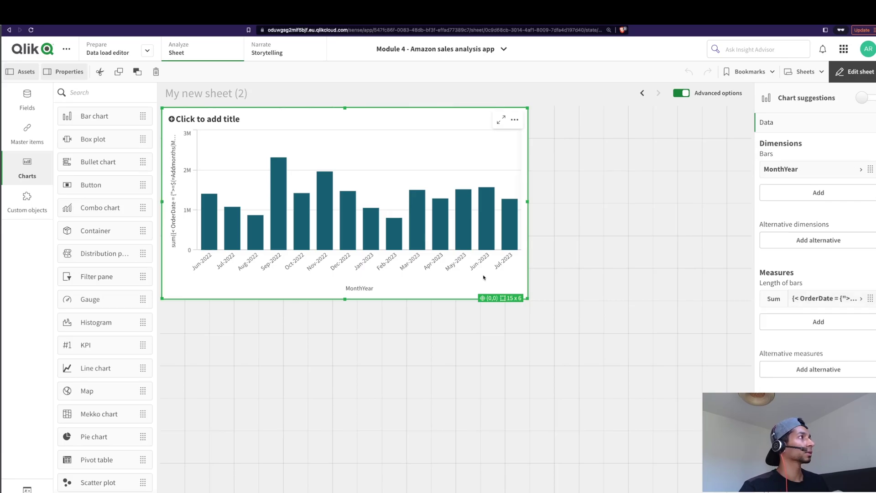
Open the data load editor and scroll the Dim-Calendar section down to line 72
left_click(116, 56)
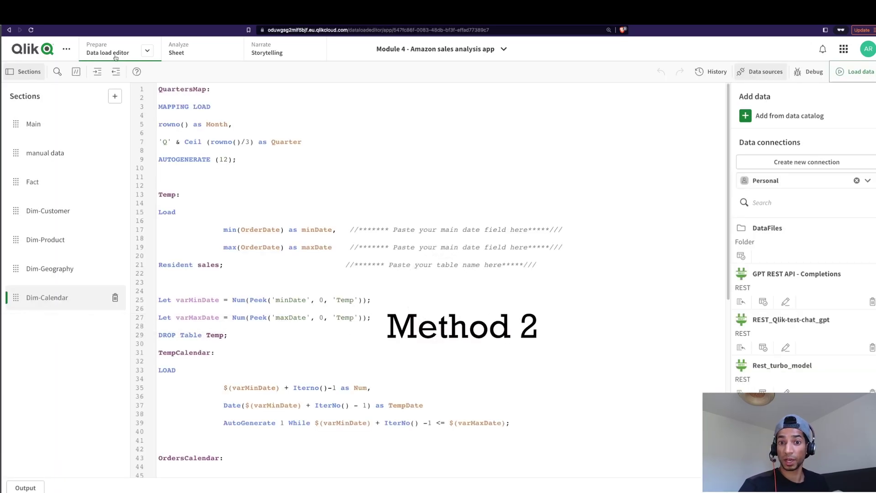
scroll(247, 227, "down", 1)
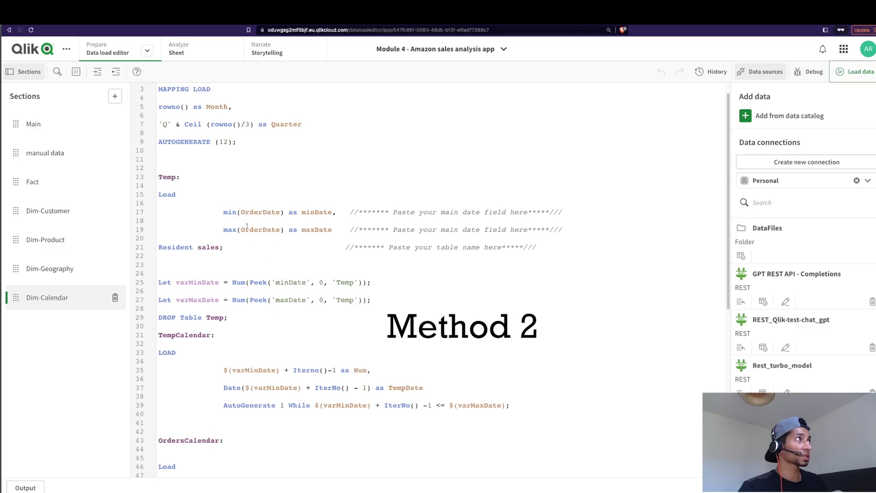
scroll(251, 242, "down", 5)
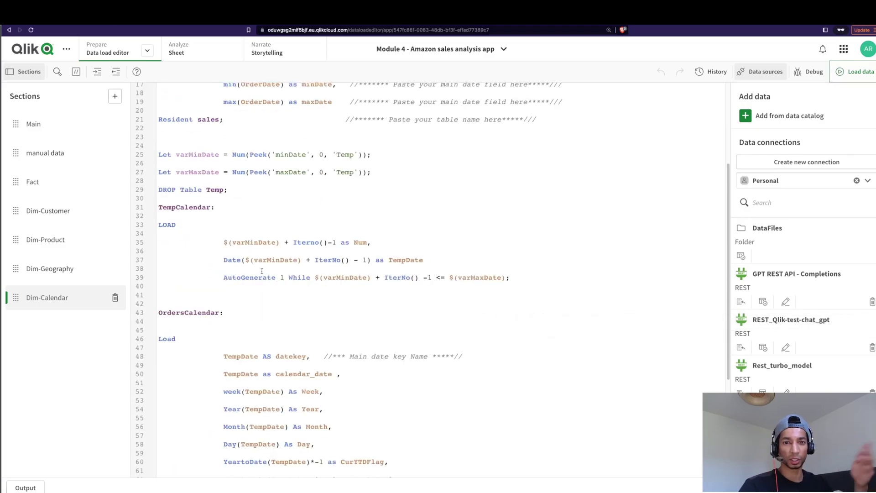
scroll(262, 274, "down", 2)
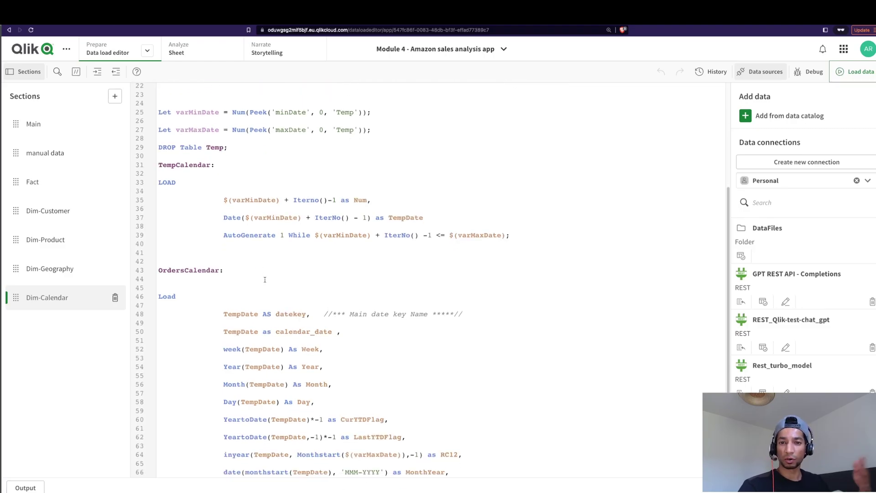
scroll(258, 294, "down", 5)
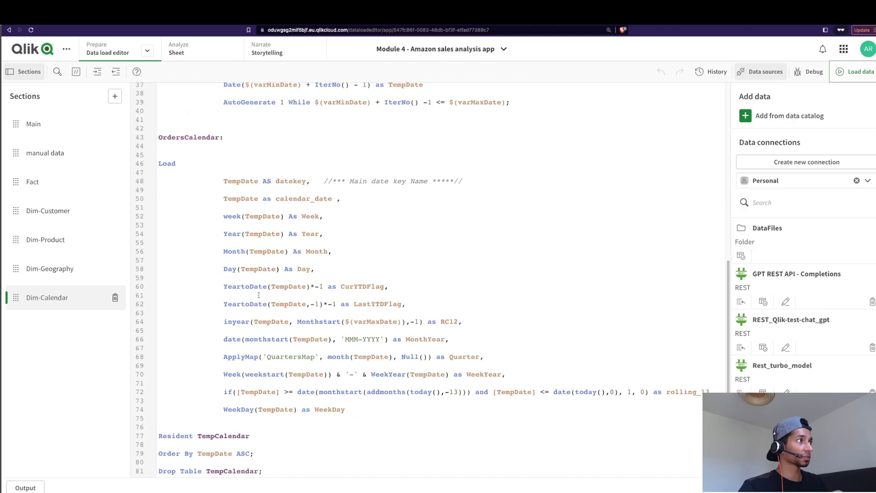
Replace line 72 with the start of an If(TempDate >= Monthstart(today()) condition
key("shift+Home")
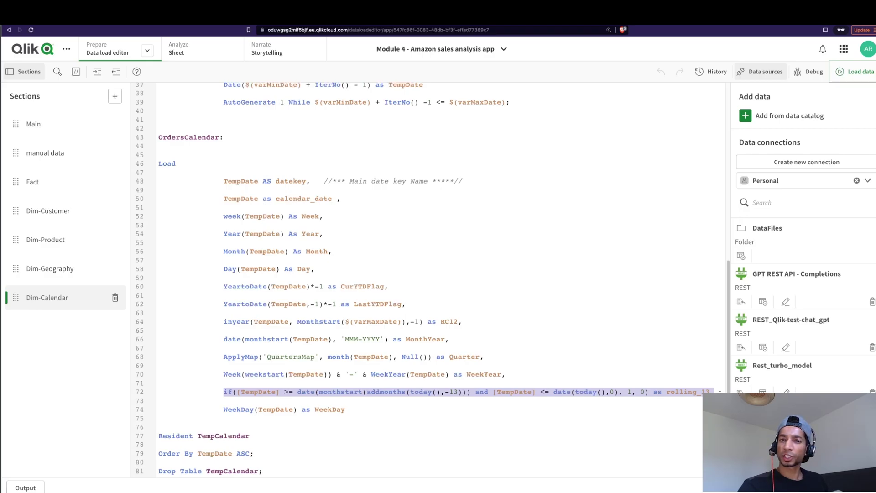
type("If(")
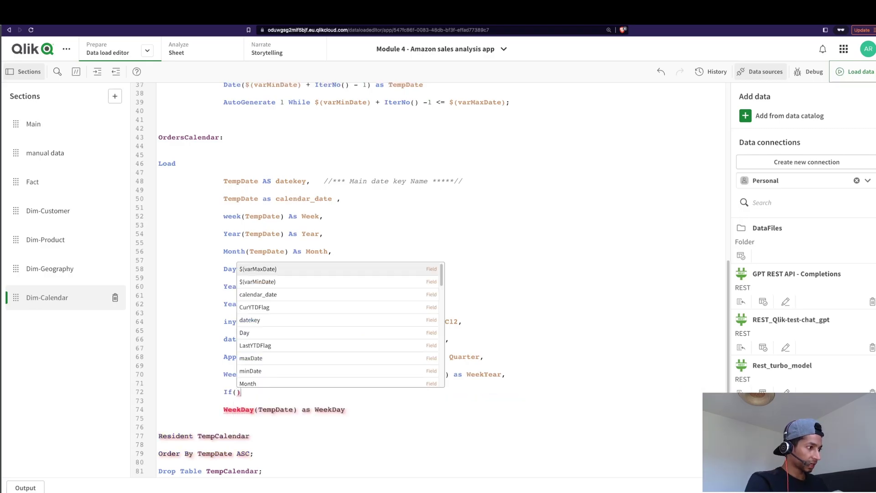
key("Return")
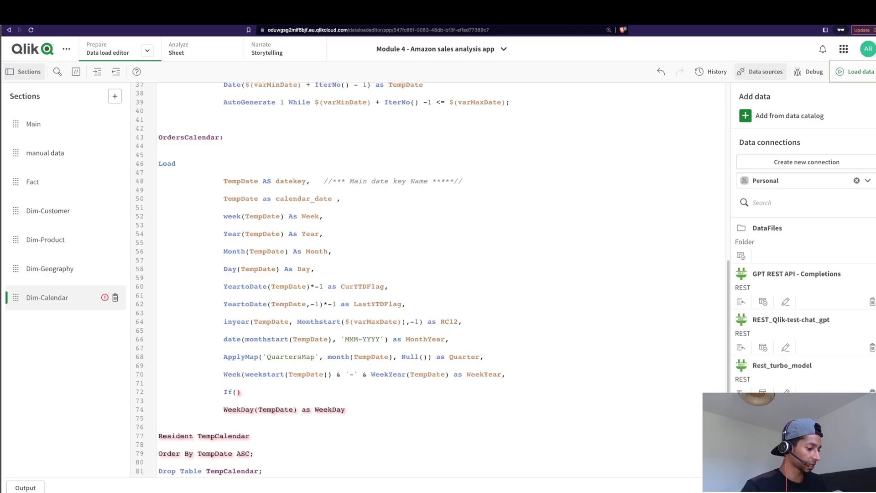
type("TempDate")
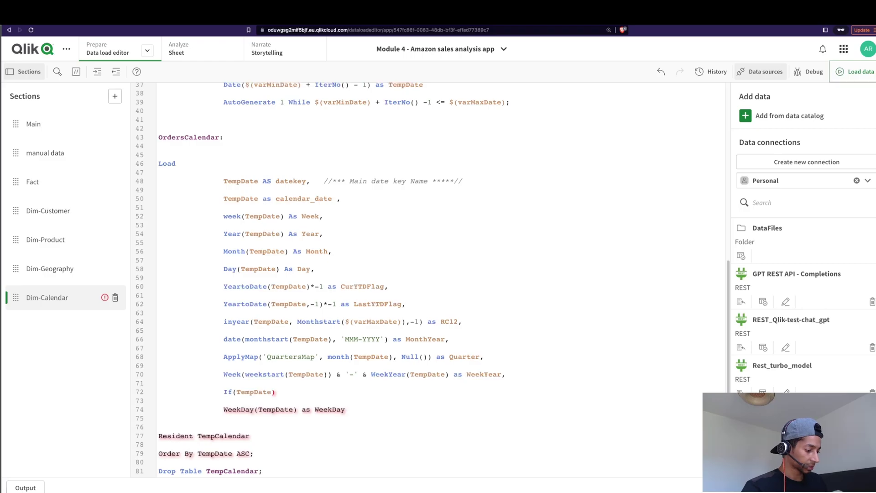
type(">= ")
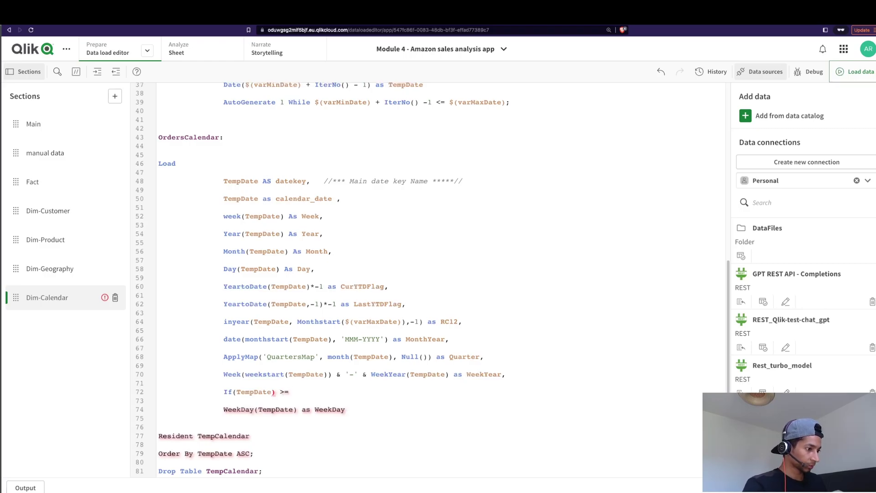
type("tod")
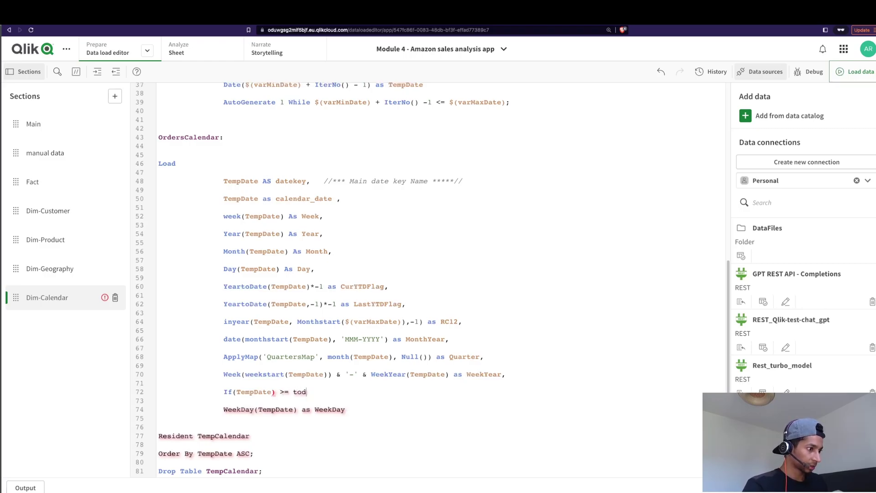
type("ay()")
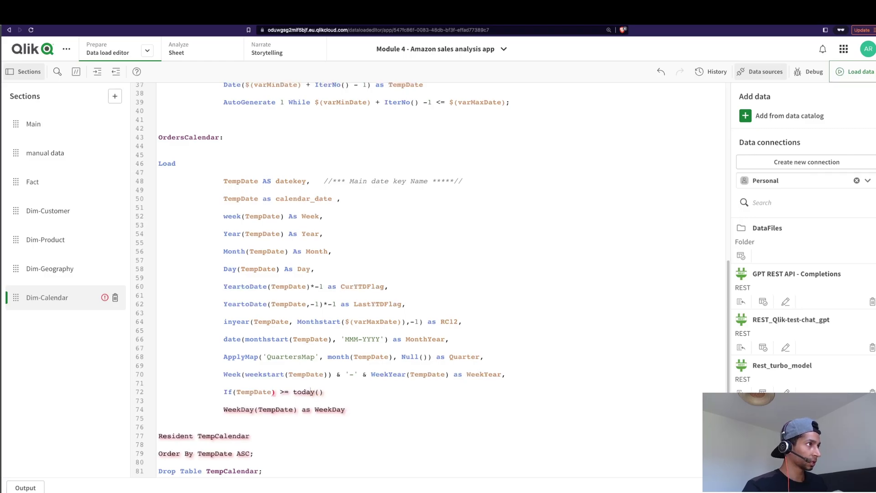
type("Monthstart(")
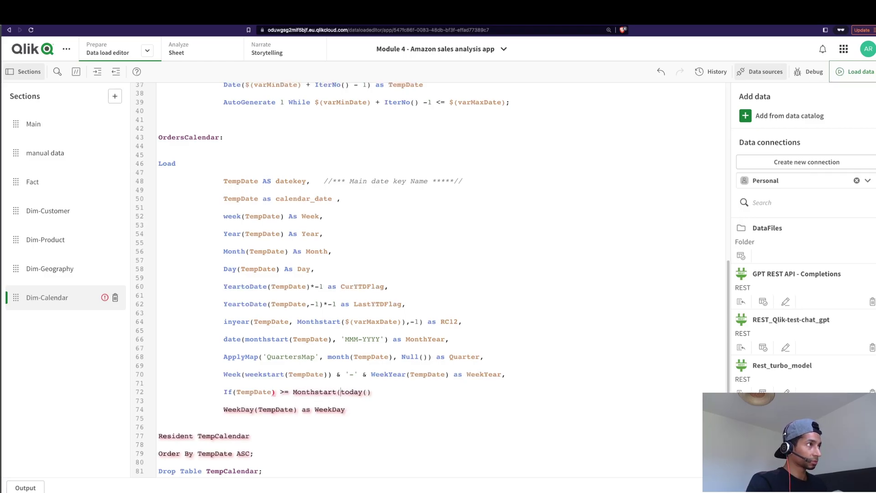
type(")")
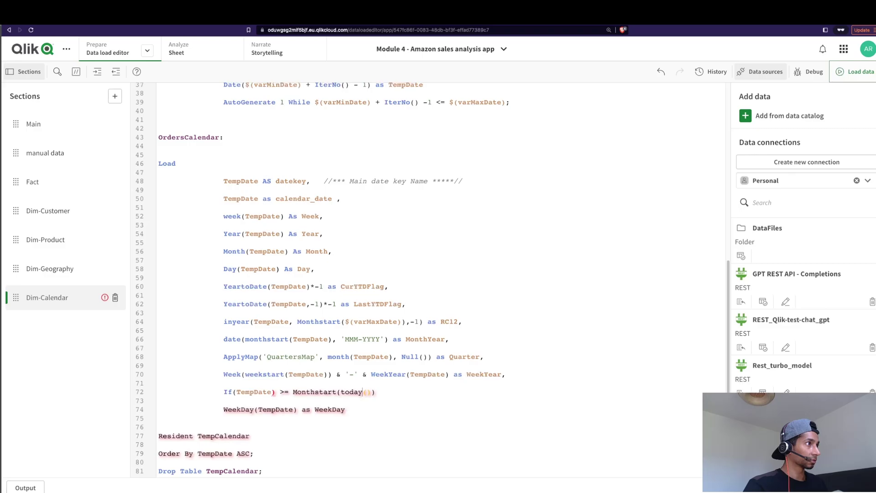
Shift the start by Addmonths(...,-13) and finish with TempDate <= today(),1,0) as rolling_13_months
left_click(281, 391)
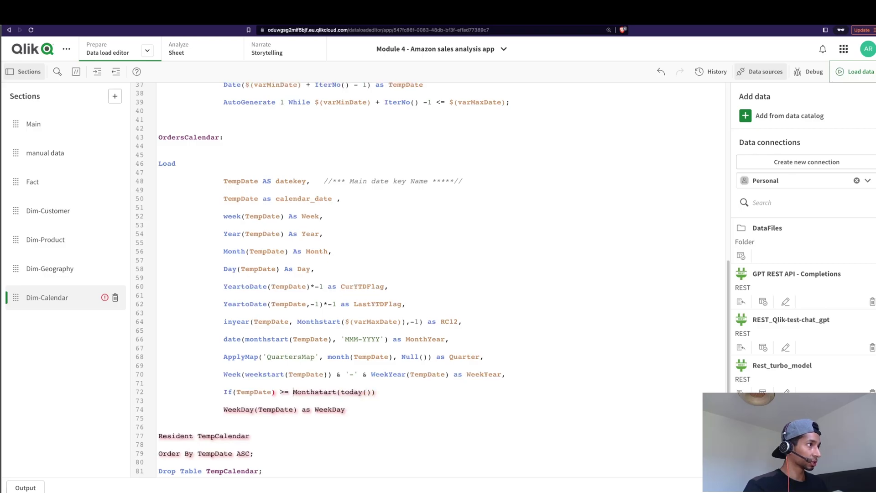
type("Addmonths(")
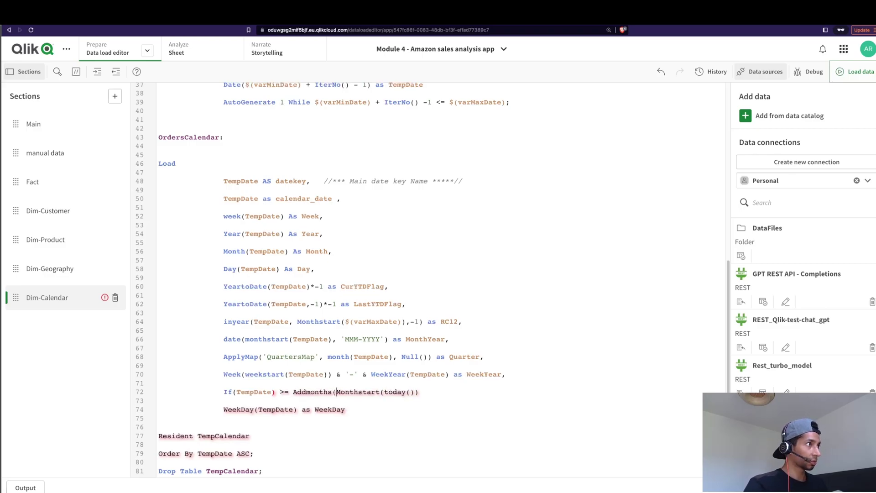
left_click(419, 392)
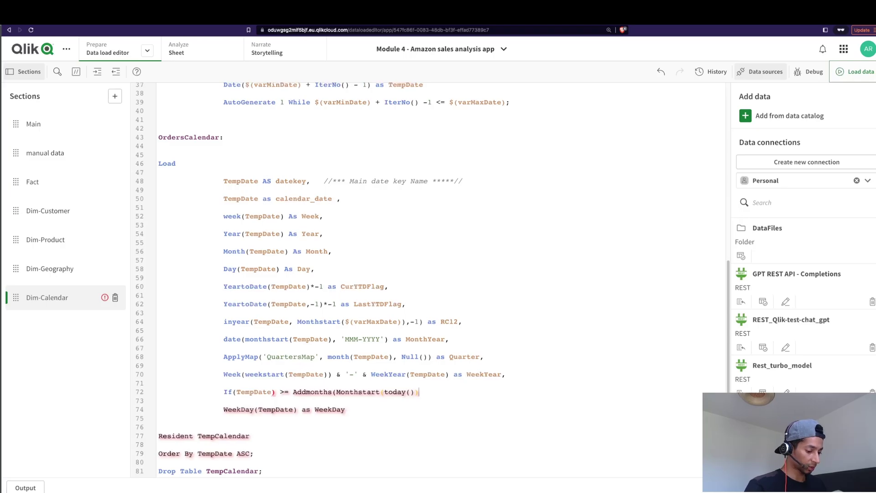
type(",")
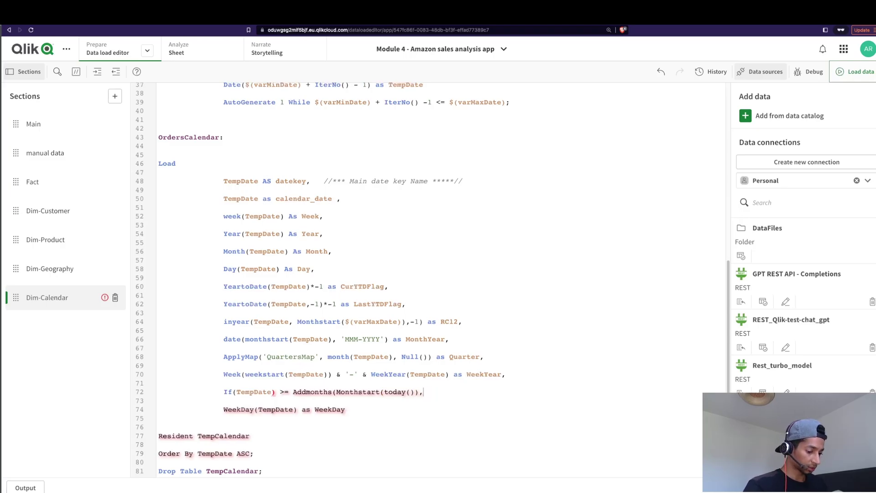
type("-13)")
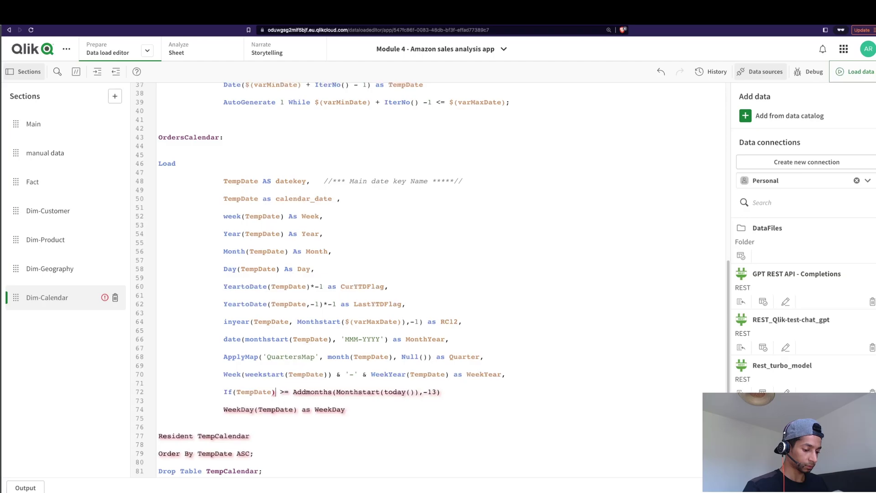
key("BackSpace")
left_click(449, 391)
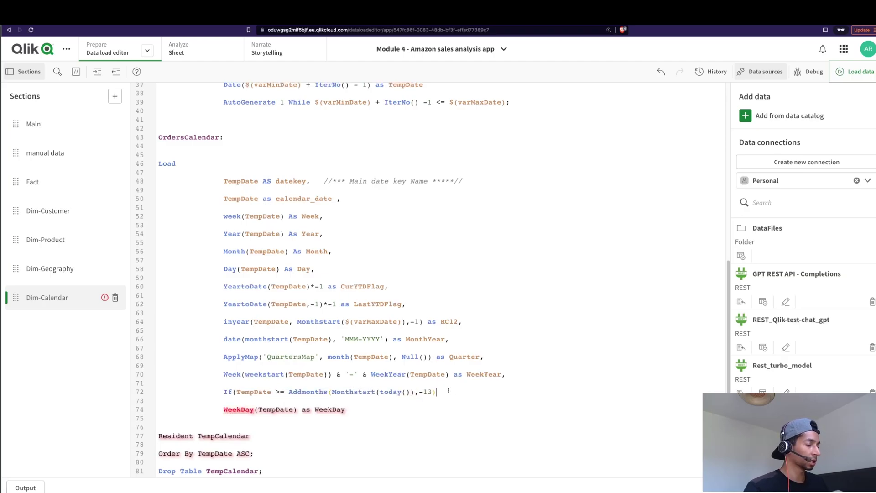
type("and TempDate")
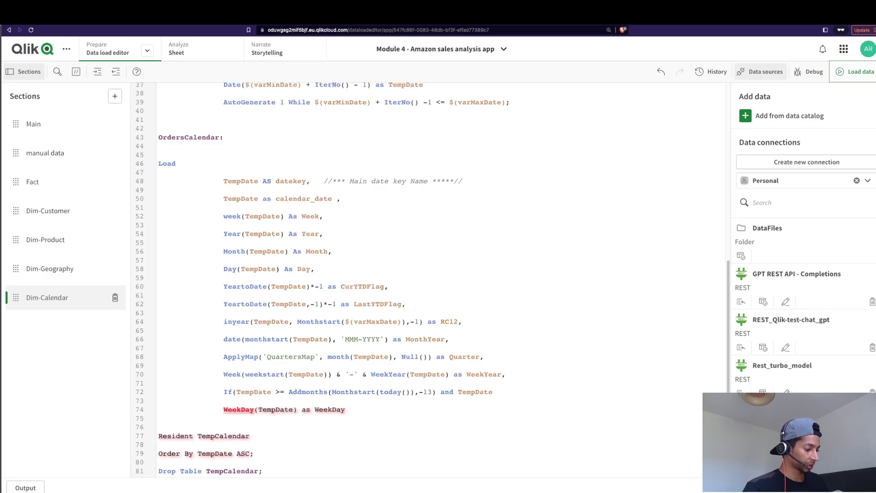
type(" <= today")
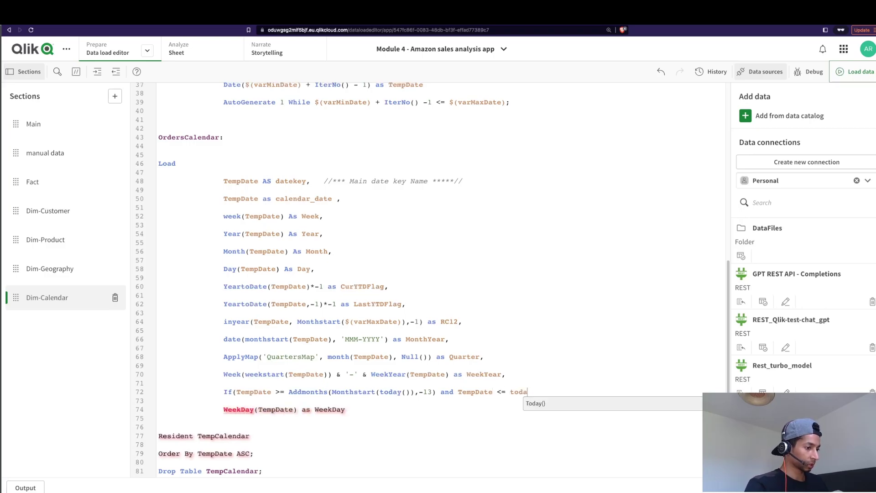
type("(),1")
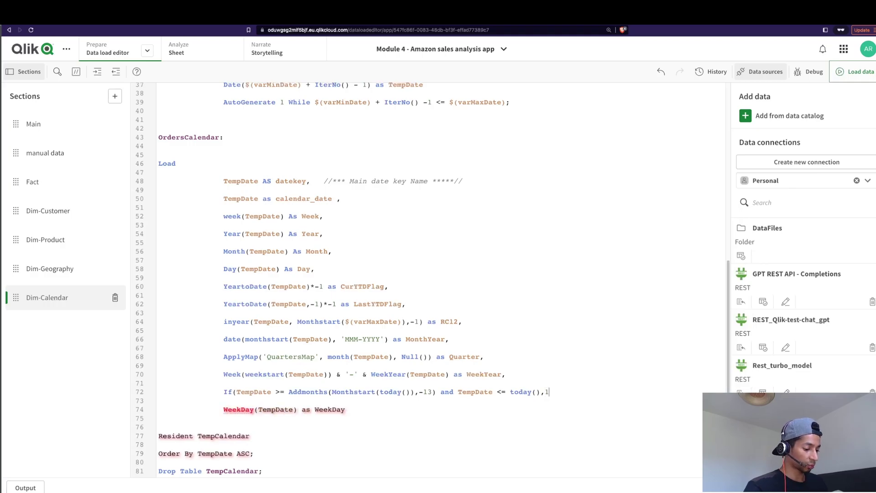
type(",0")
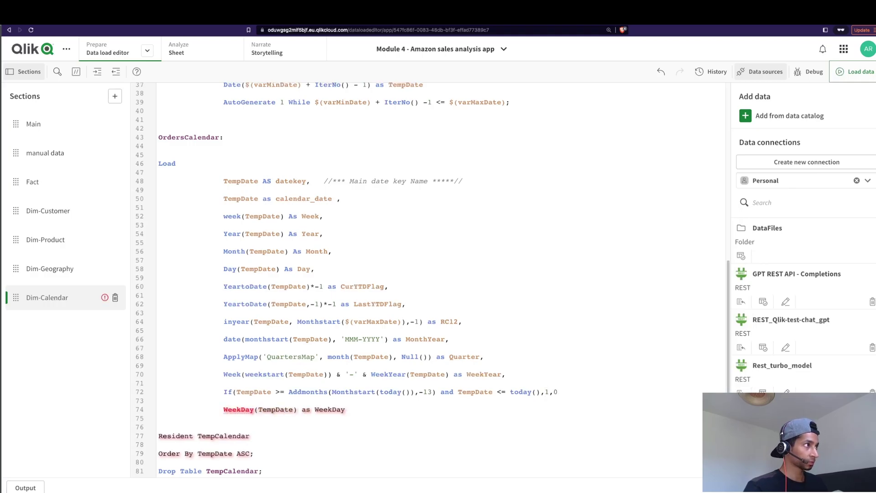
type(") as ")
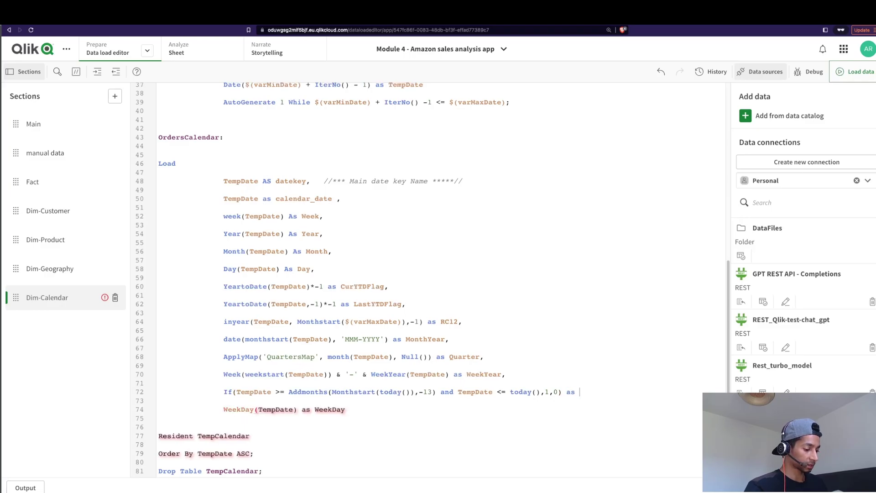
type("rolling_13_months")
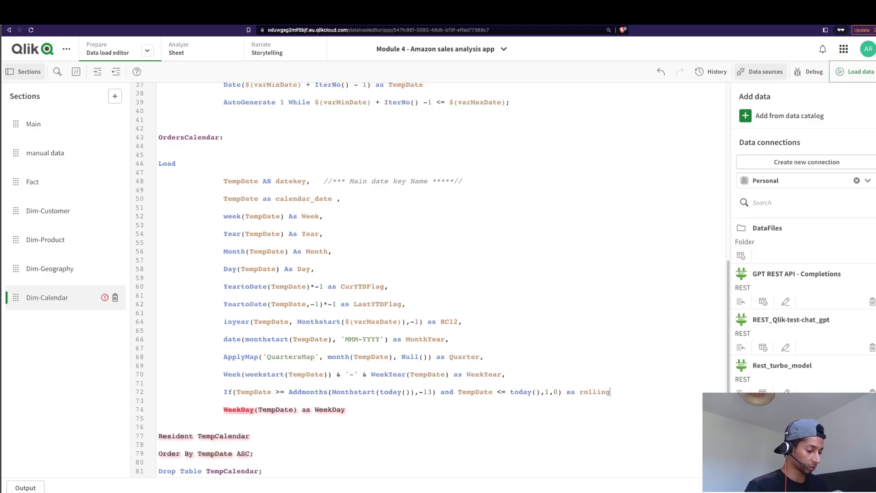
Wrap both the Addmonths start bound and today() in date() on line 72
left_click(458, 389)
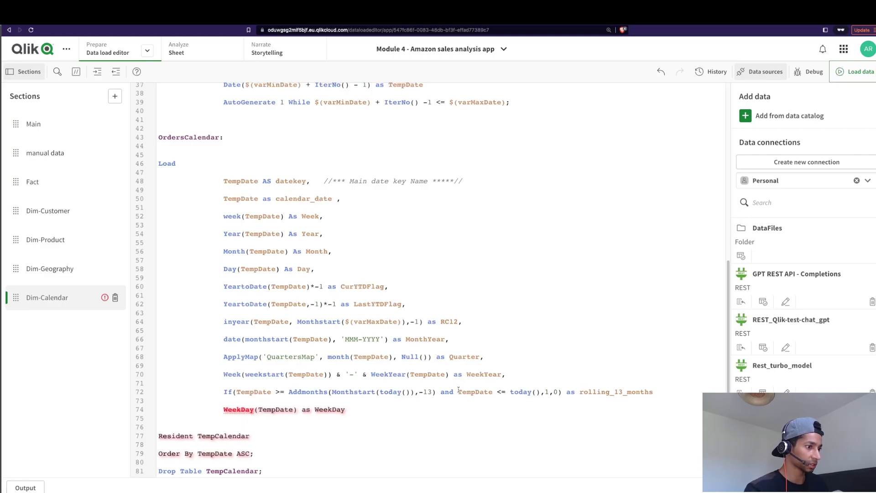
left_click(511, 392)
type("date(")
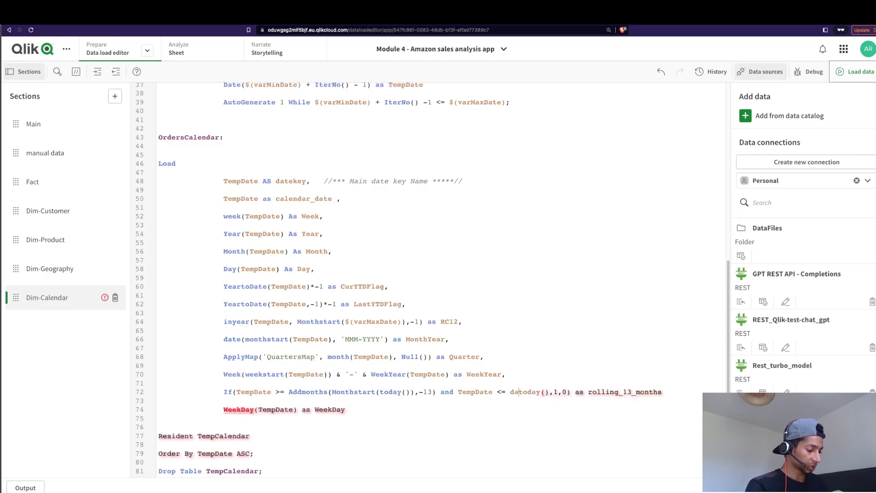
key("Right")
key("Right")
key("Right")
key("Right")
key("Right")
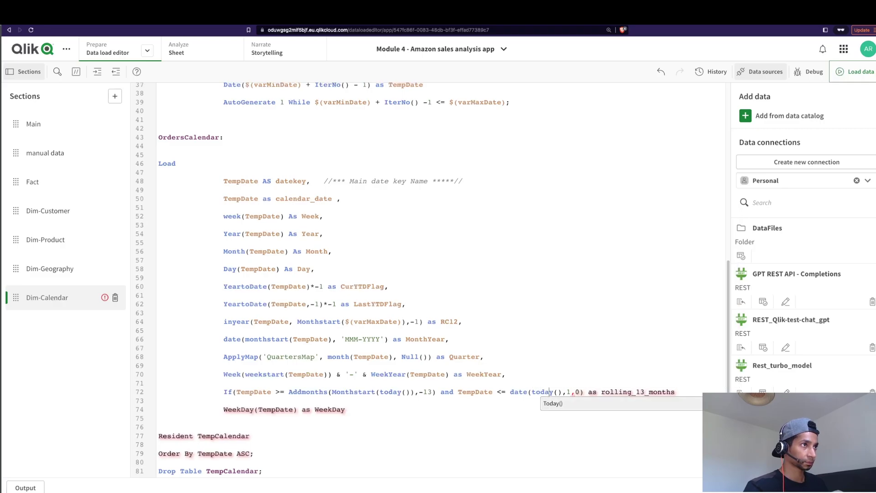
type(")")
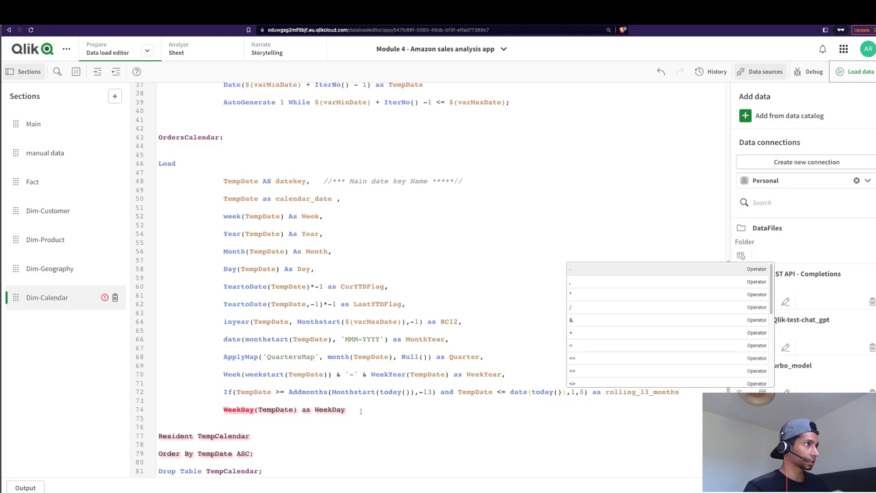
left_click(289, 392)
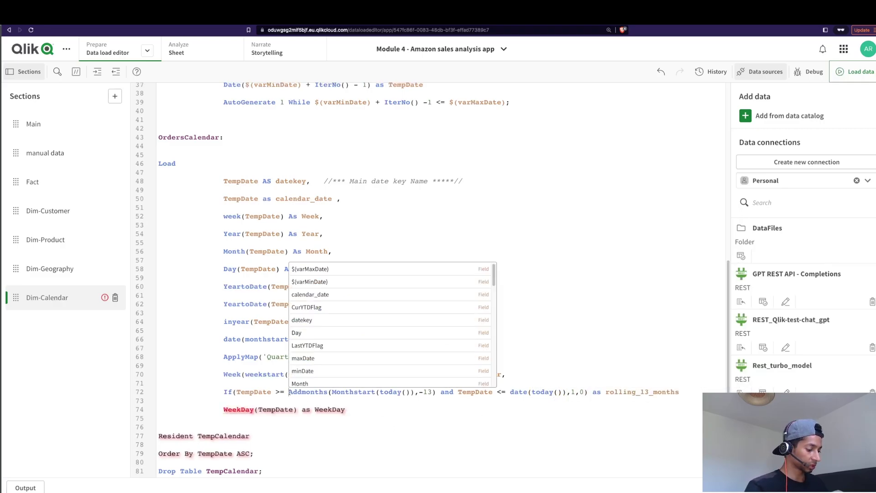
type("date(")
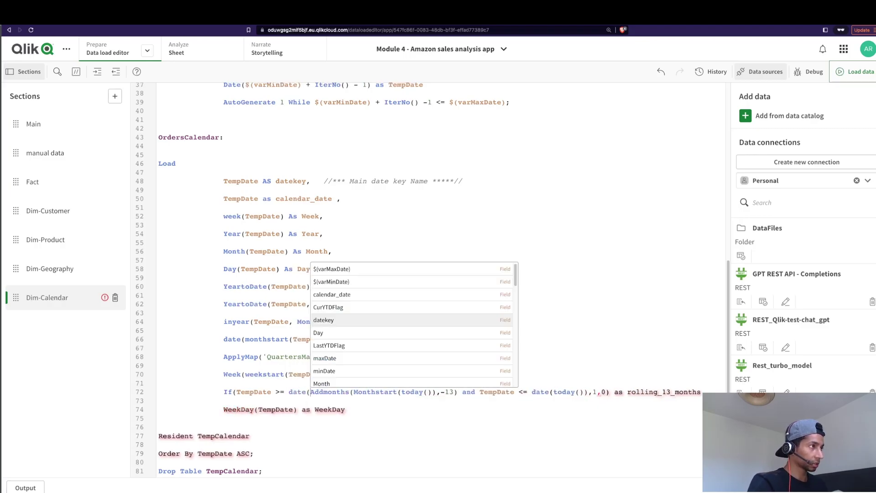
left_click(457, 392)
type(")")
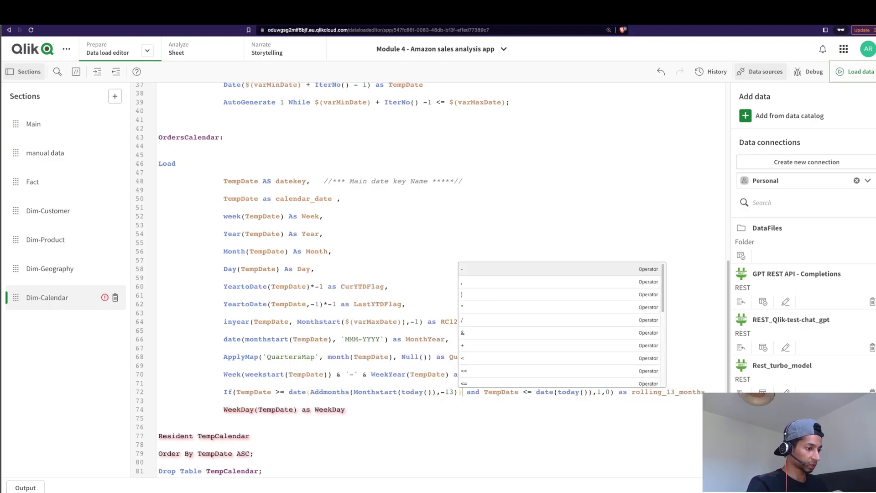
left_click(708, 391)
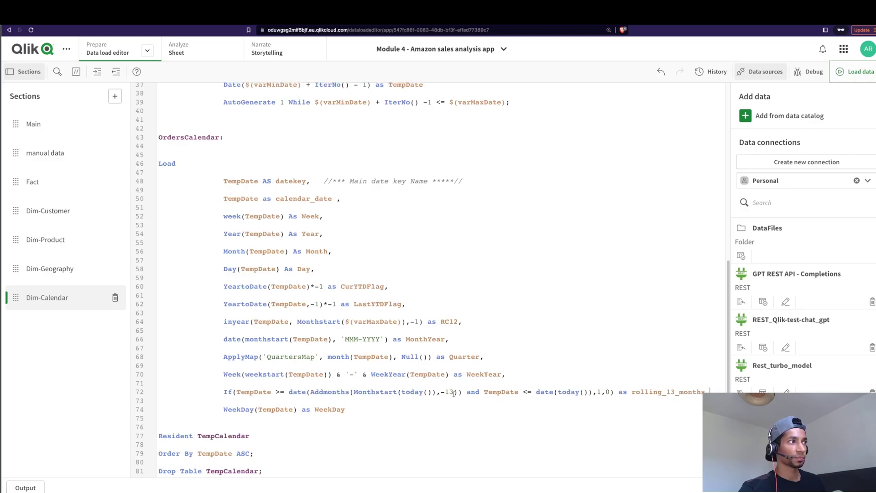
Highlight the -13 offset, flag value 1 and rolling_13_months, then reload the data
left_click_drag(454, 393, 442, 394)
double_click(599, 392)
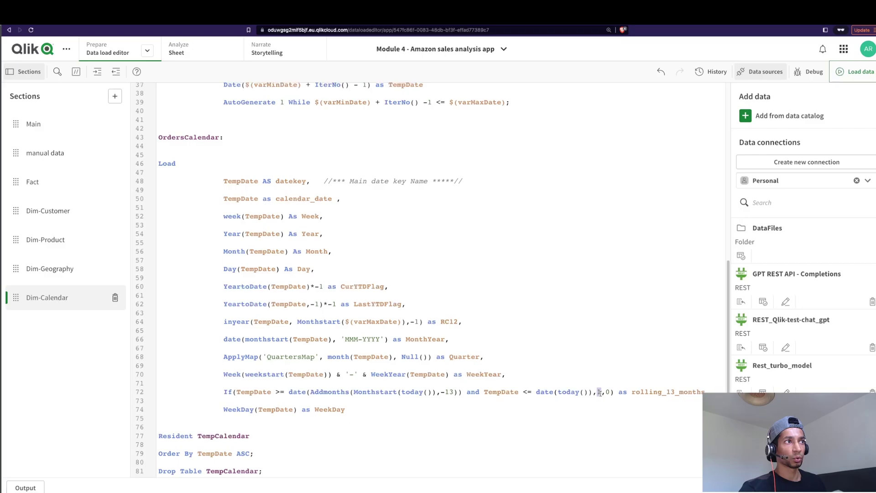
key("Right")
double_click(633, 392)
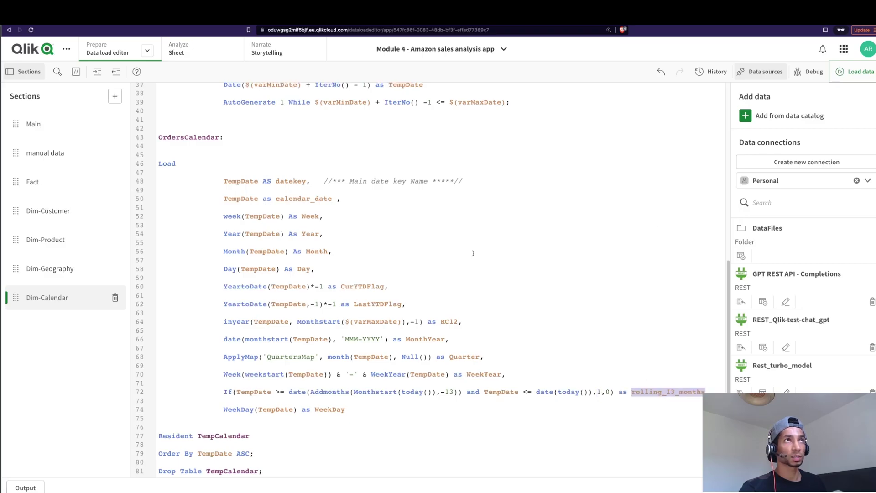
left_click(853, 71)
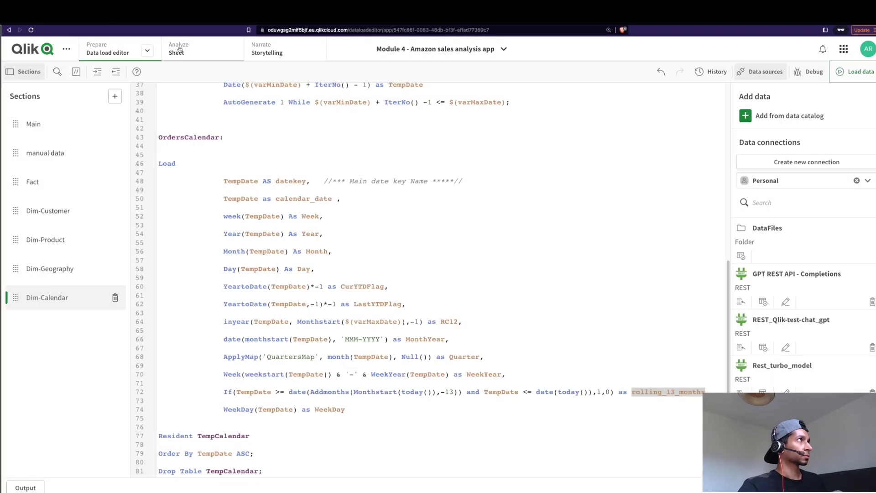
Copy the monthly sales bar chart and paste a duplicate onto the sheet
left_click(179, 49)
right_click(278, 216)
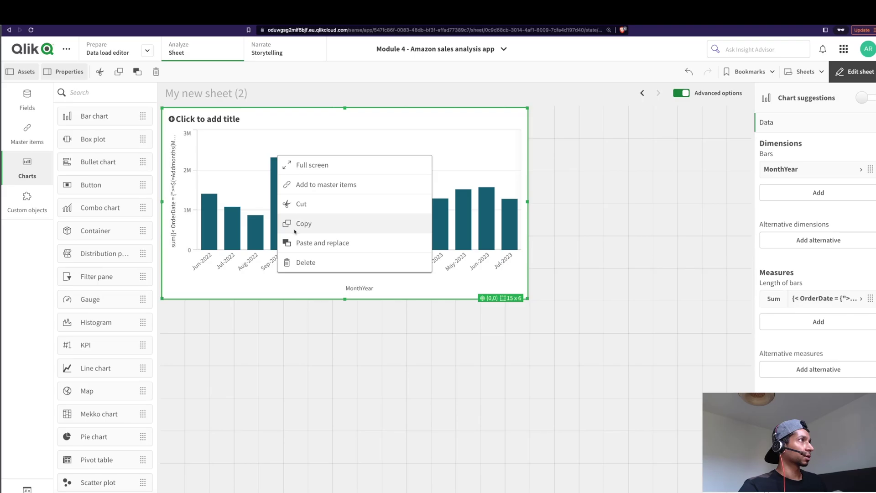
left_click(293, 226)
right_click(312, 410)
left_click(330, 414)
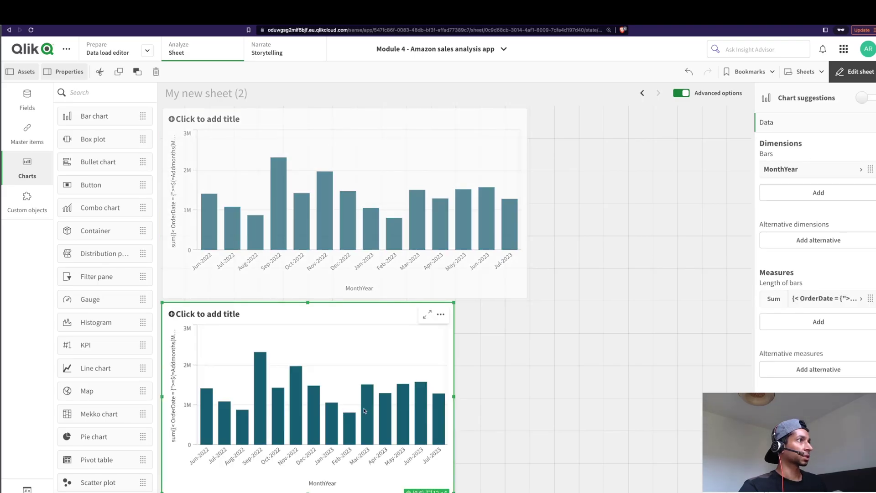
Replace the duplicate's OrderDate range with rolling_13_months = {'1'} in its measure
left_click(853, 308)
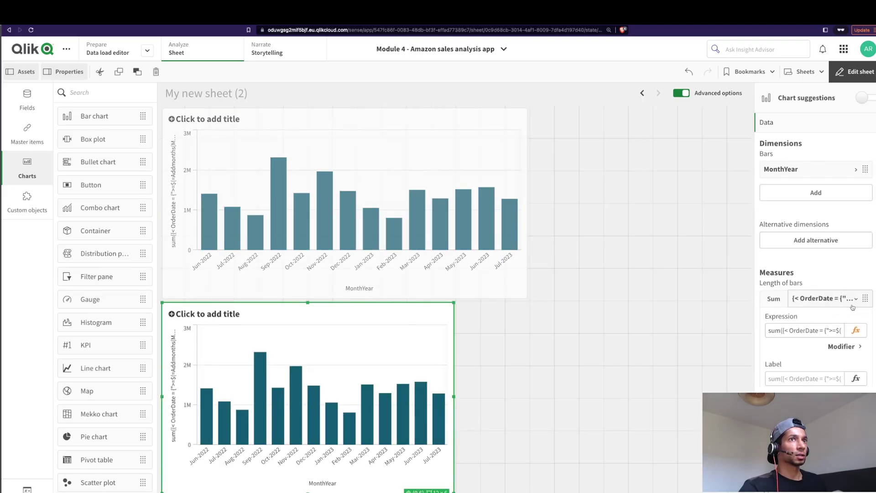
left_click(856, 330)
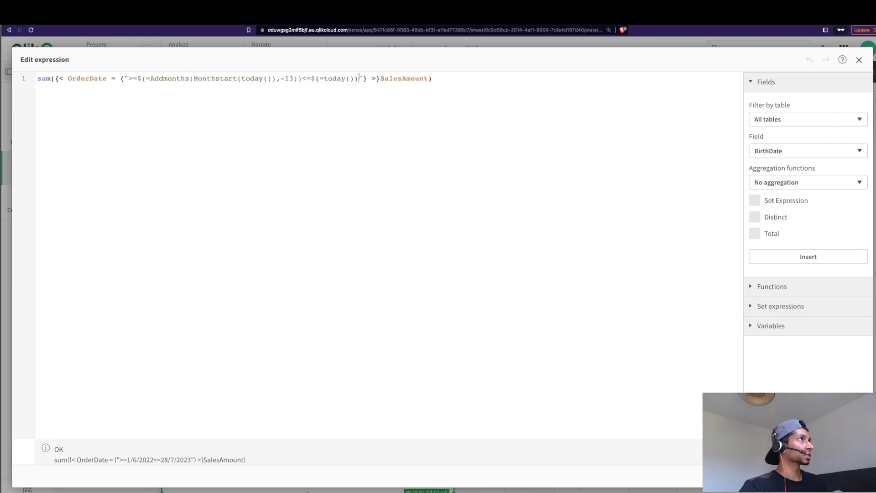
left_click_drag(367, 79, 68, 78)
key("BackSpace")
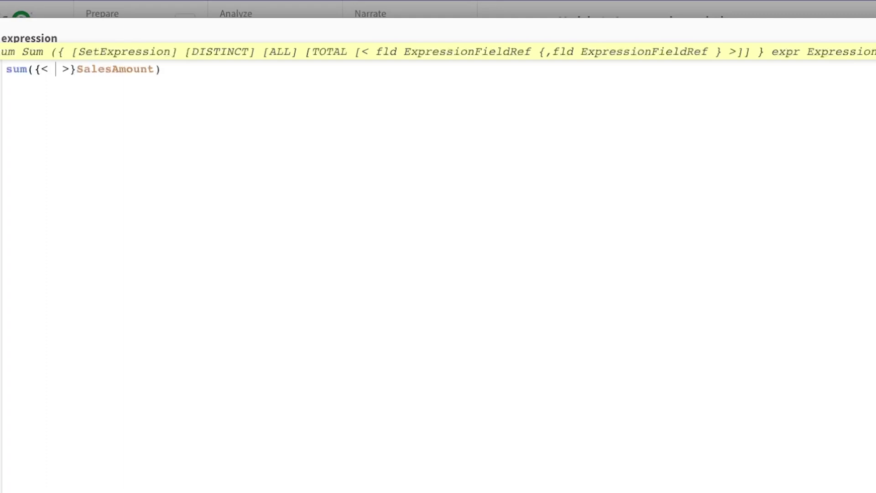
type("rolli")
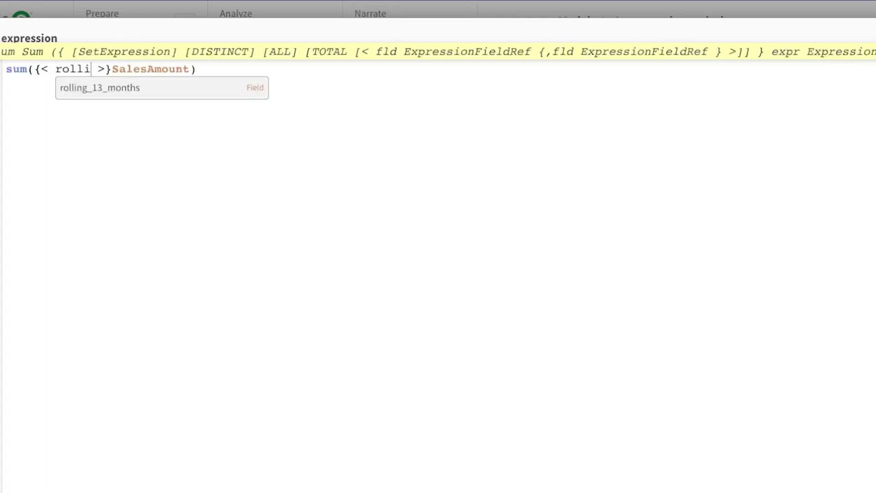
key("Return")
type("={")
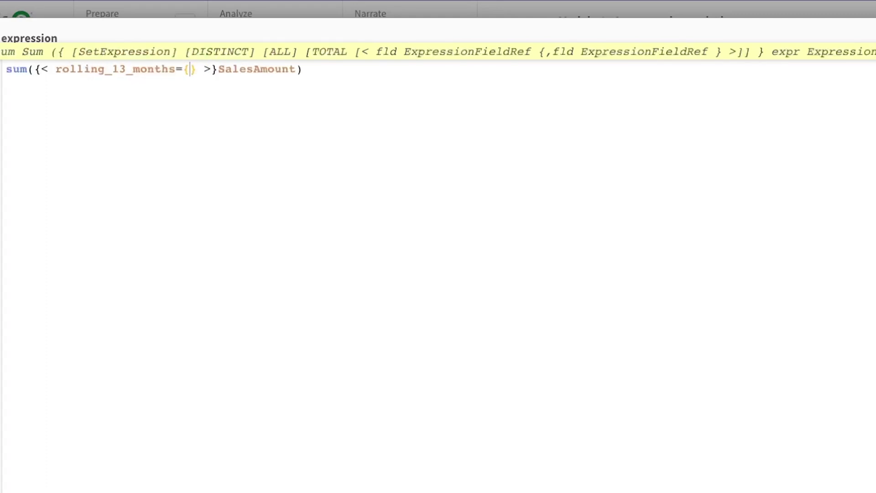
type("'1'")
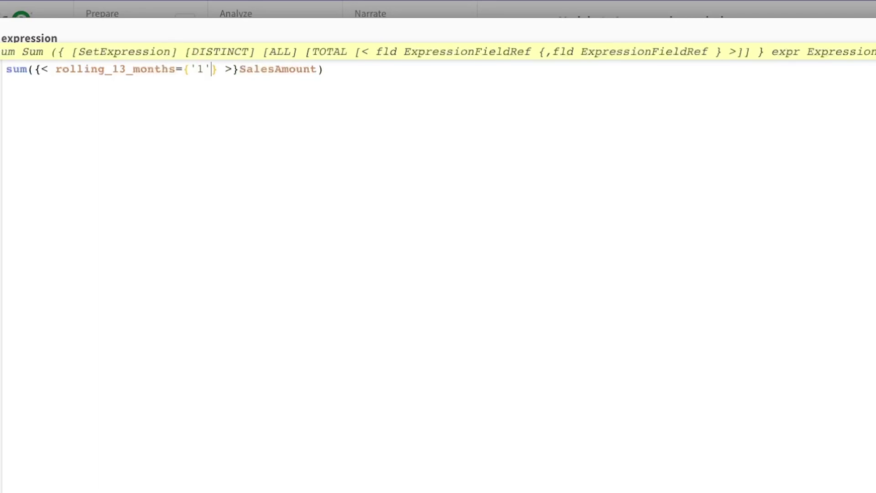
key("Left")
key("Left")
key("Left")
key("Left")
key("Left")
key("Left")
key("Right")
key("Right")
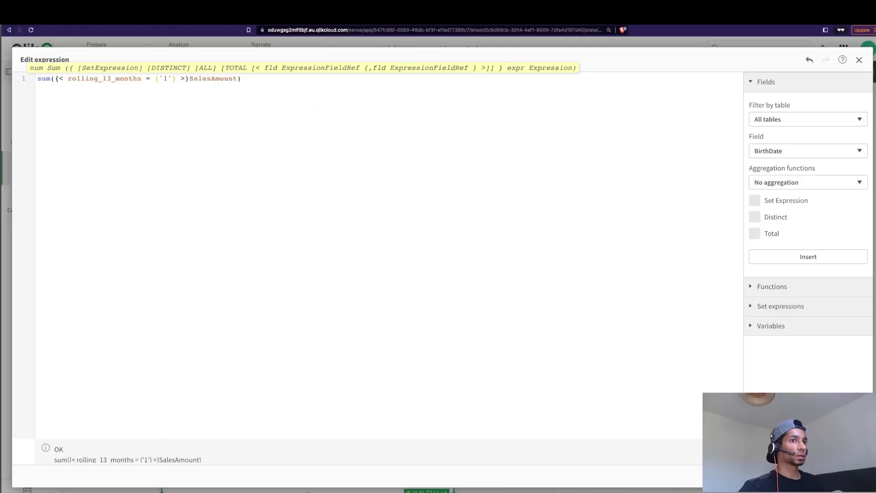
key("Escape")
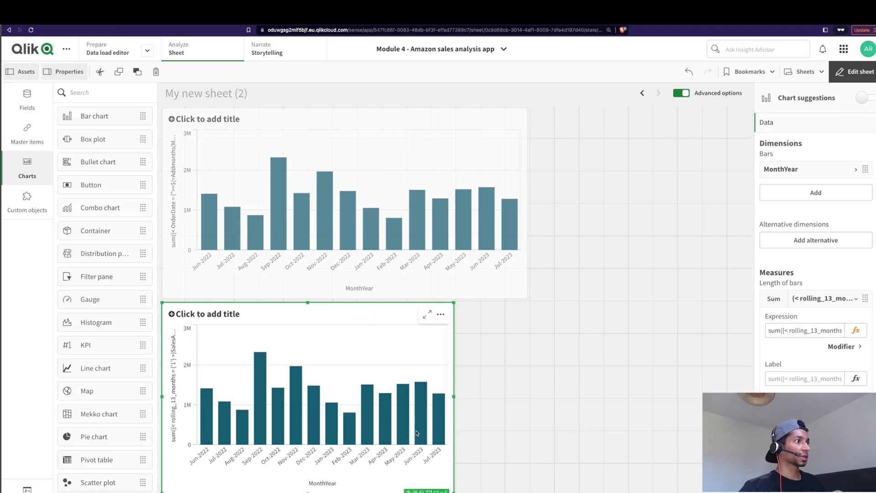
Check the new bar chart, then move to the 'QlikSense front-end formula cheatsheet' Google Doc
left_click(456, 399)
left_click(453, 398)
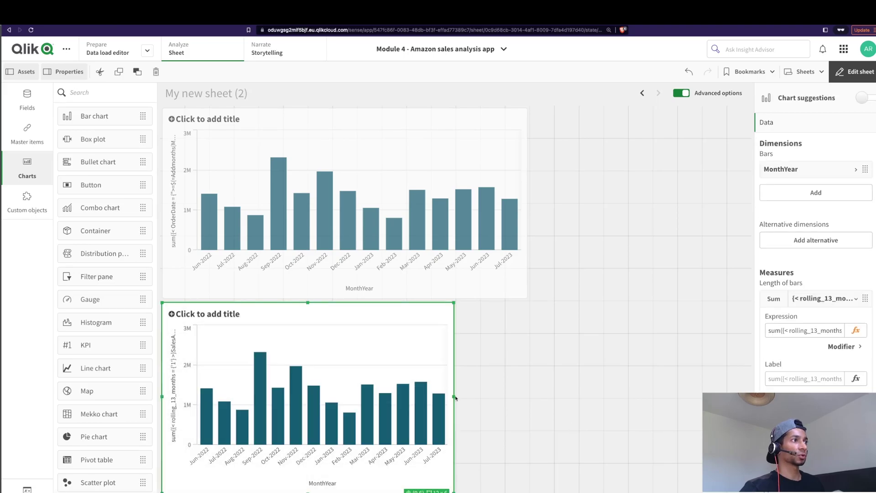
left_click(455, 398)
left_click(453, 396)
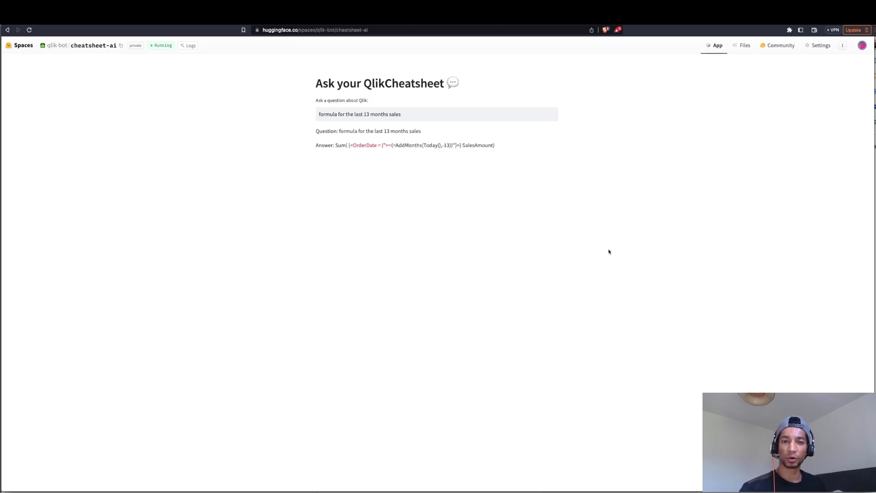
key("ctrl+Tab")
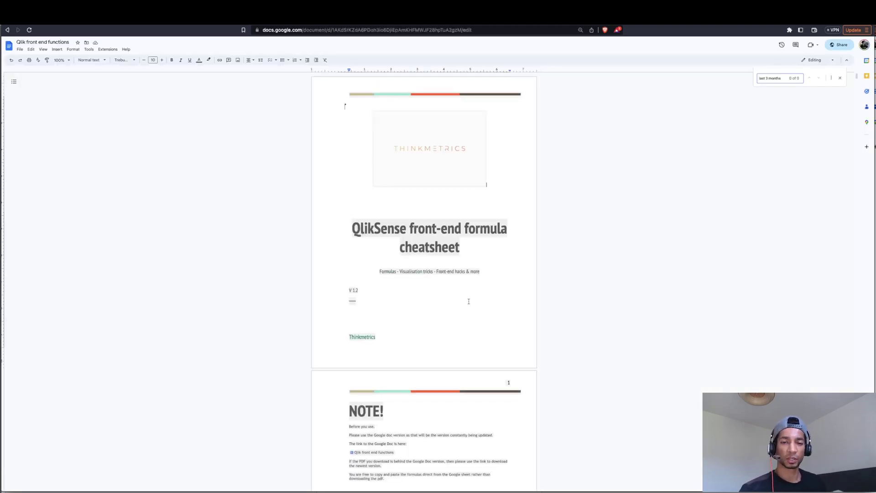